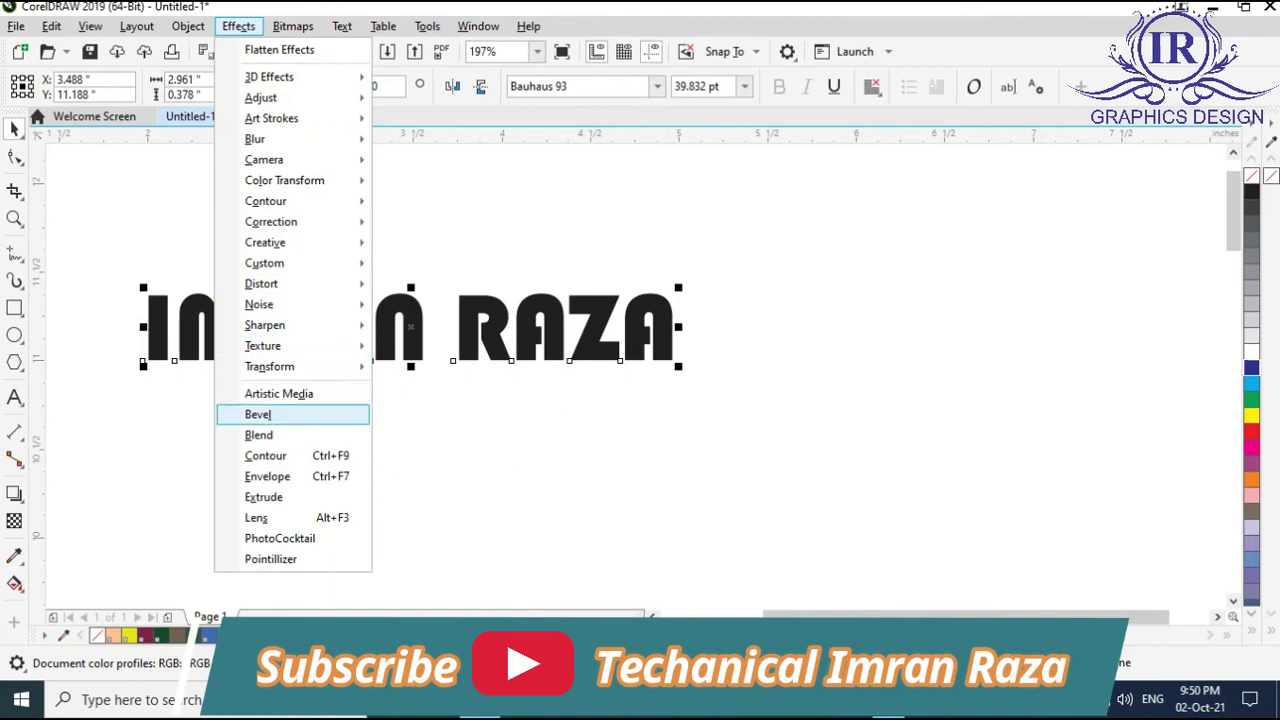
# Open the Bevel settings and enlarge the artistic text to about 4.53 by 0.58 inches.
pyautogui.press('Return')
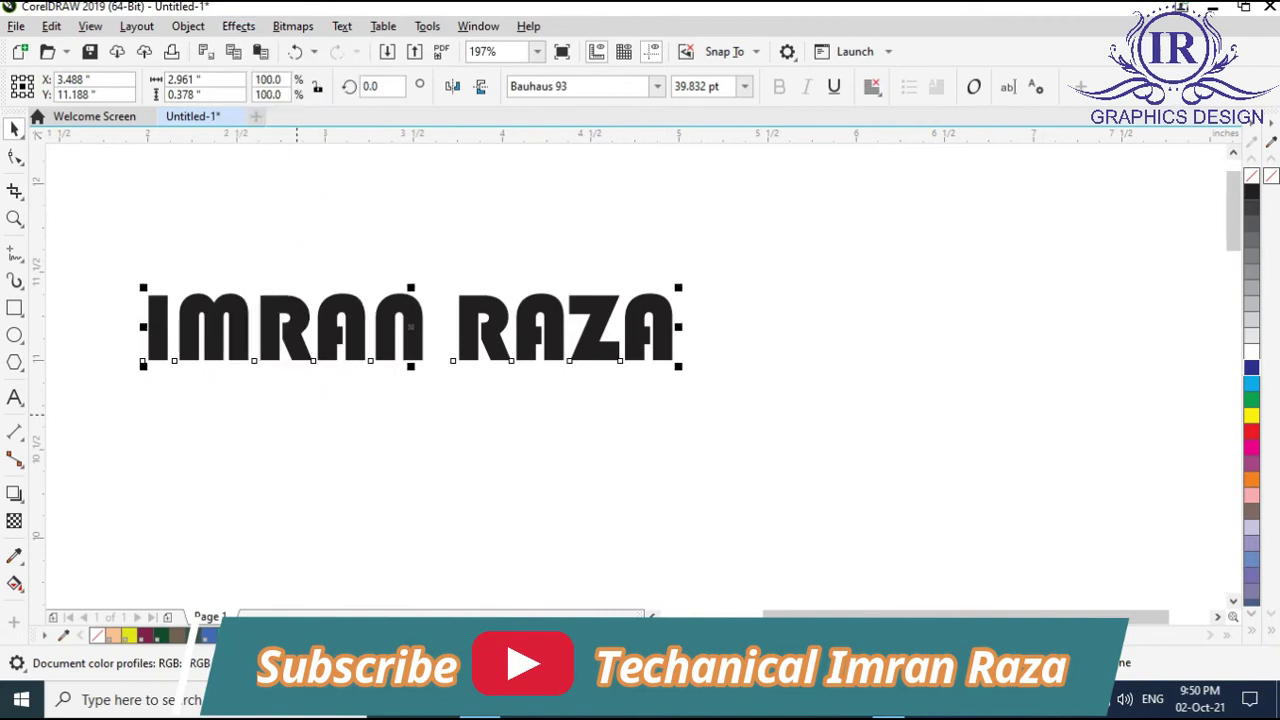
pyautogui.moveTo(390, 343); pyautogui.dragTo(470, 318)
pyautogui.moveTo(617, 345); pyautogui.dragTo(893, 376)
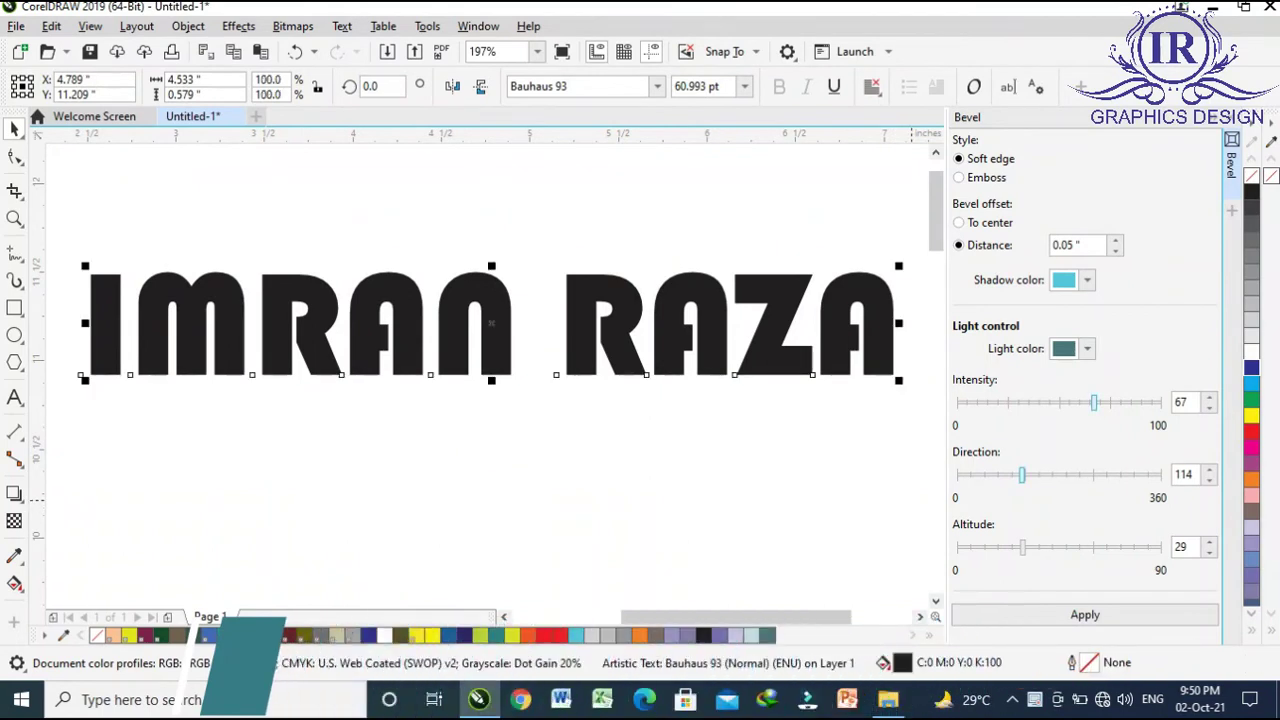
# Apply a soft edge bevel to the text with light intensity 61, direction 188 and altitude 34.
pyautogui.moveTo(1093, 403); pyautogui.dragTo(1081, 403)
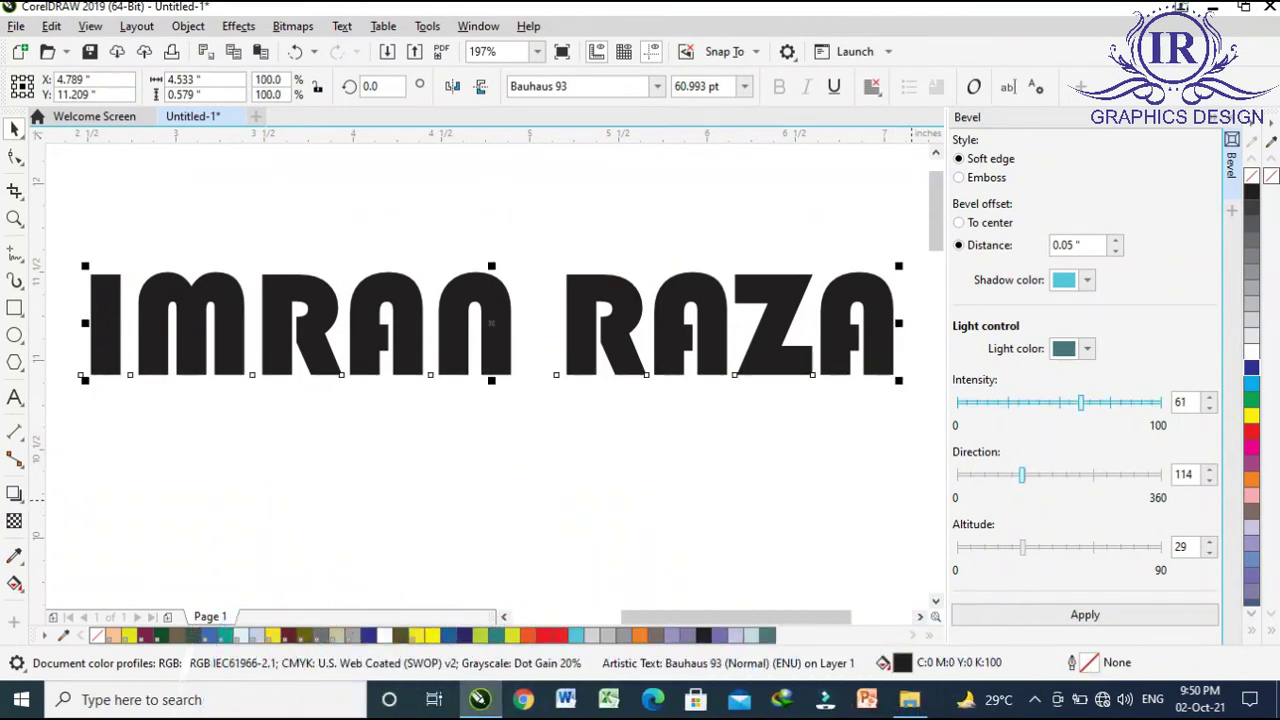
pyautogui.moveTo(1021, 475); pyautogui.dragTo(1049, 475)
pyautogui.moveTo(1022, 547); pyautogui.dragTo(1034, 547)
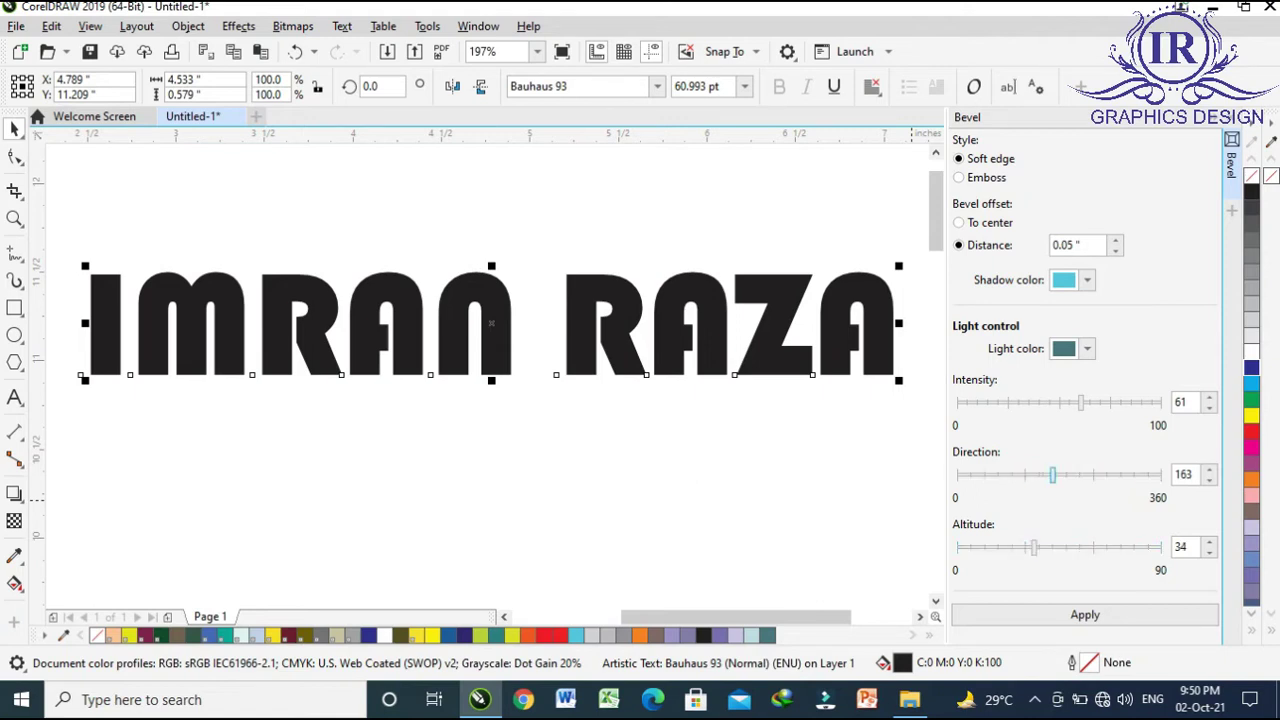
pyautogui.moveTo(1063, 475); pyautogui.dragTo(1063, 475)
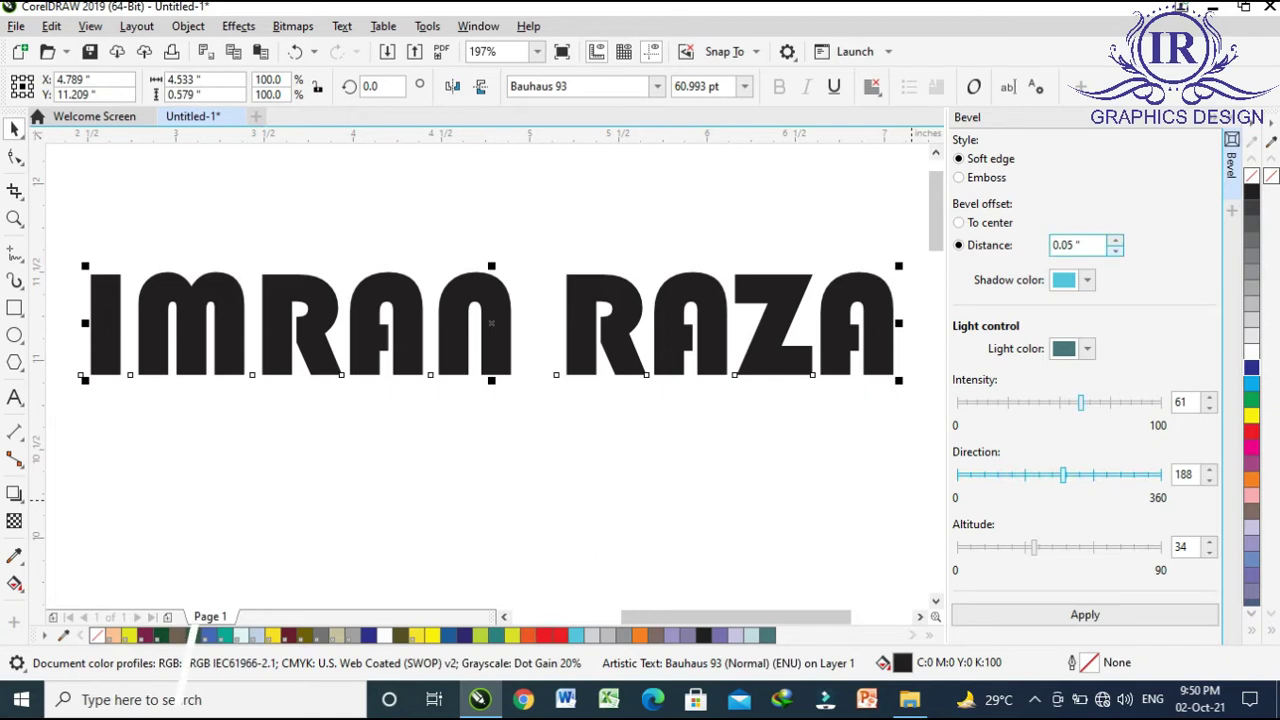
pyautogui.click(1085, 614)
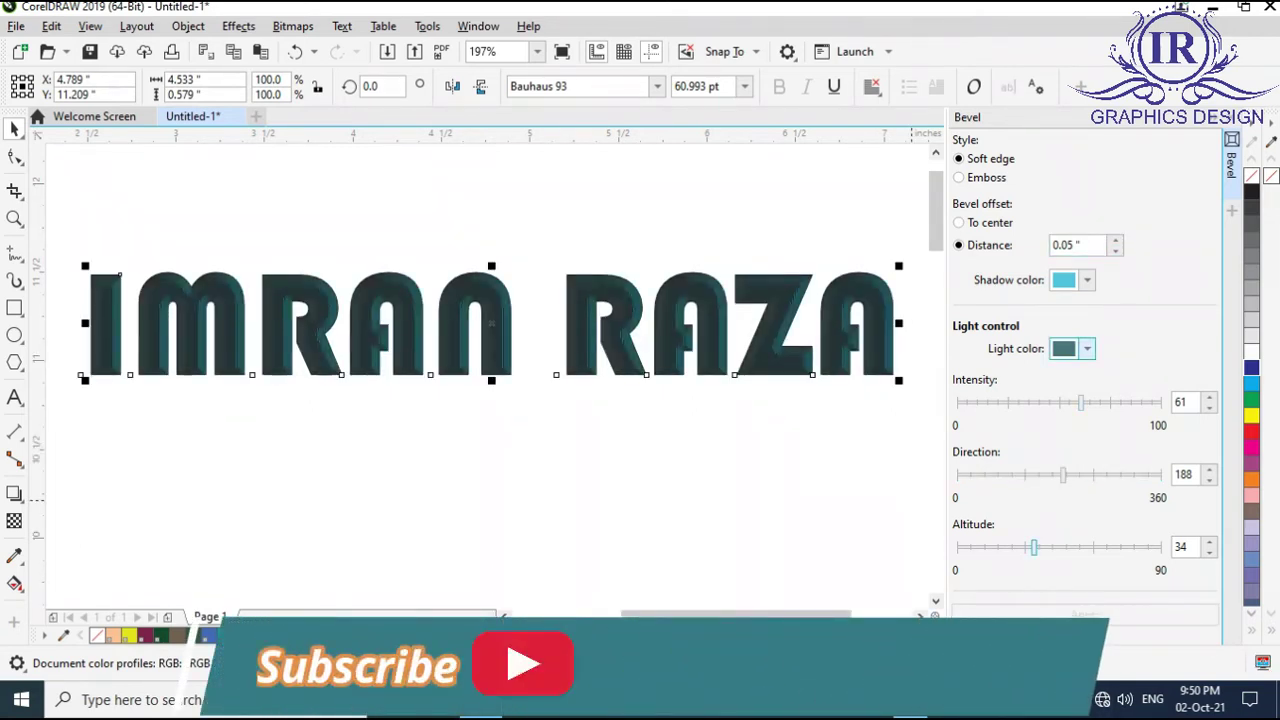
# Change the bevel's light color to yellow-green, CMYK 40, 0, 100, 0, and apply it to the text.
pyautogui.click(1087, 348)
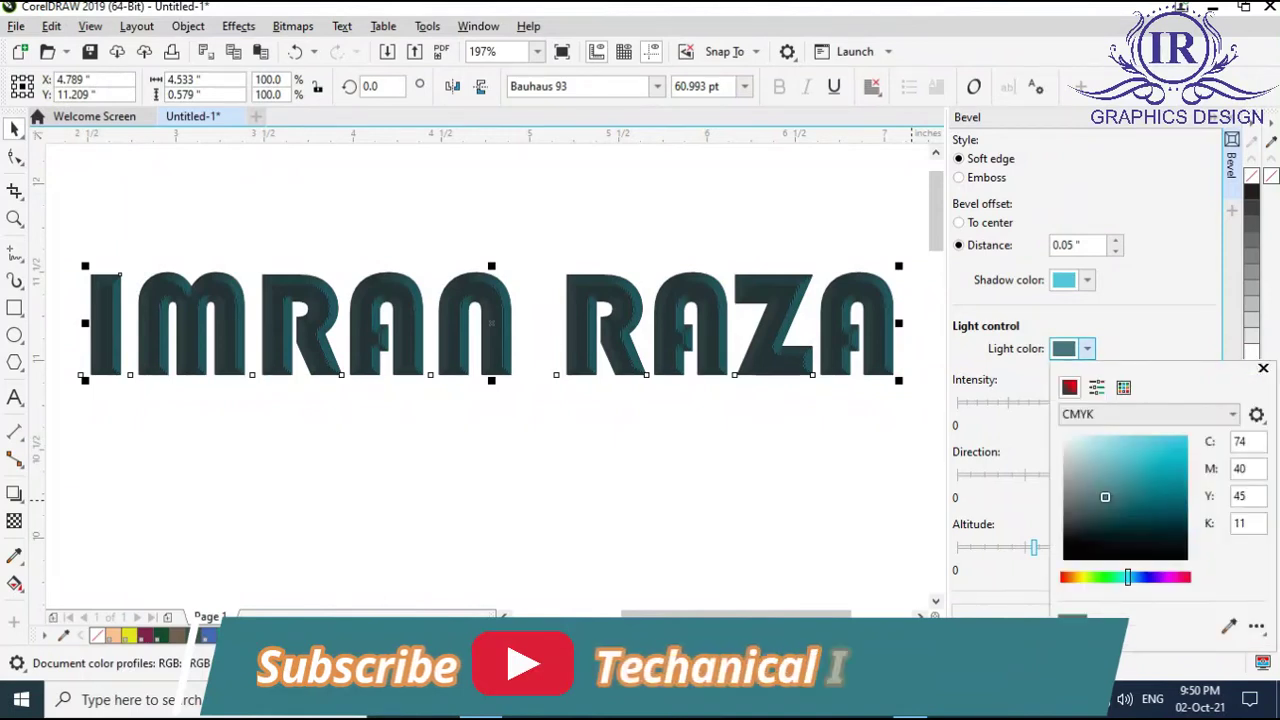
pyautogui.click(1088, 577)
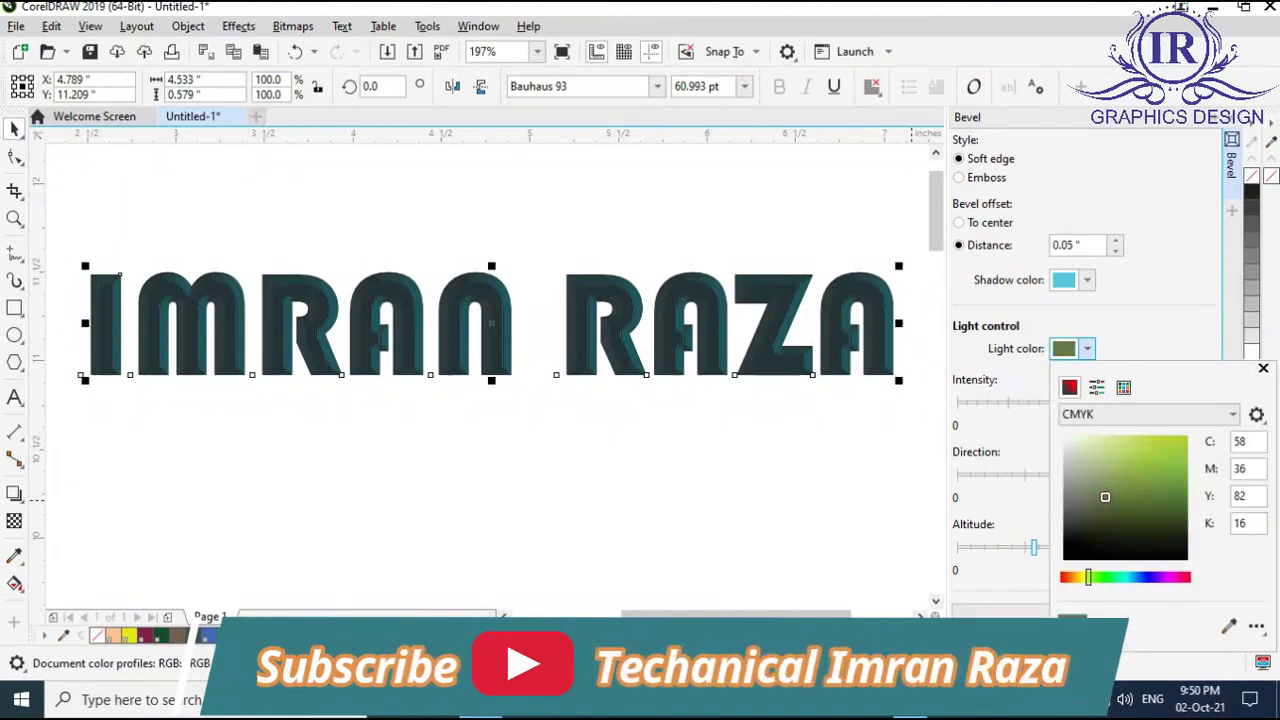
pyautogui.moveTo(1162, 456); pyautogui.dragTo(1168, 452)
pyautogui.click(1263, 368)
pyautogui.click(1085, 614)
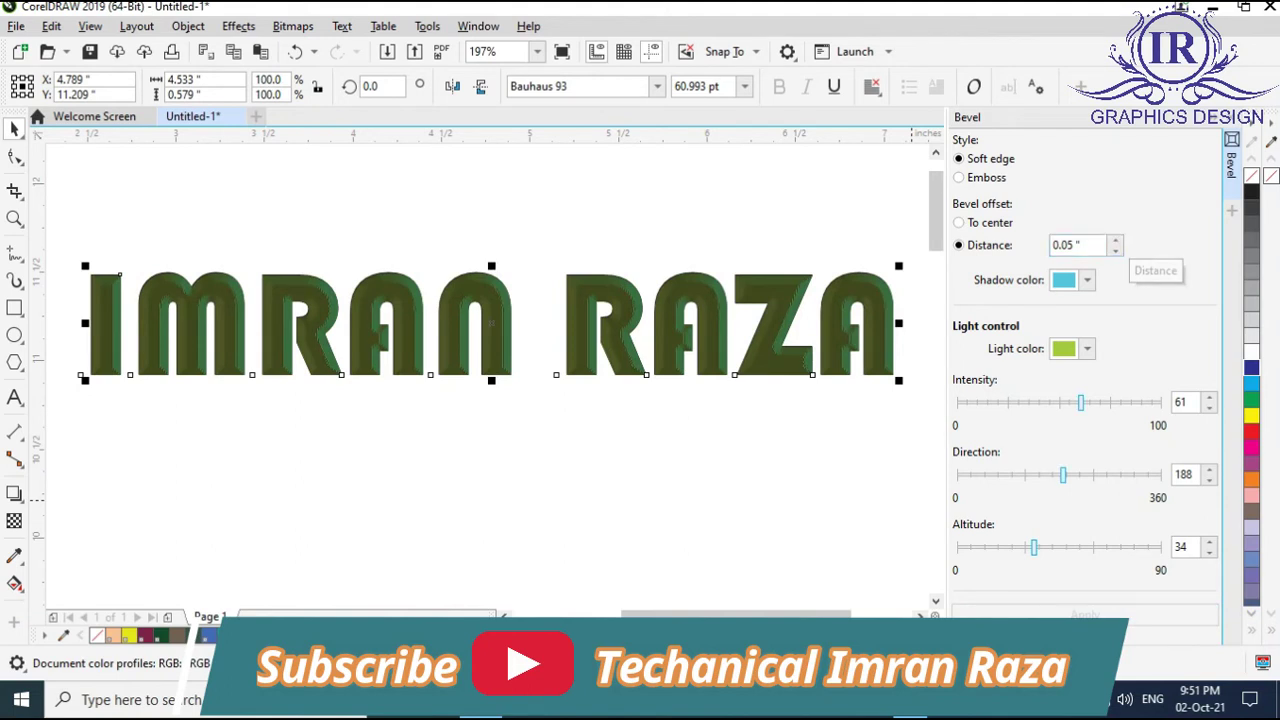
# Change the bevel's shadow color to light mauve, CMYK 21, 39, 5, 0, and apply it.
pyautogui.click(1087, 280)
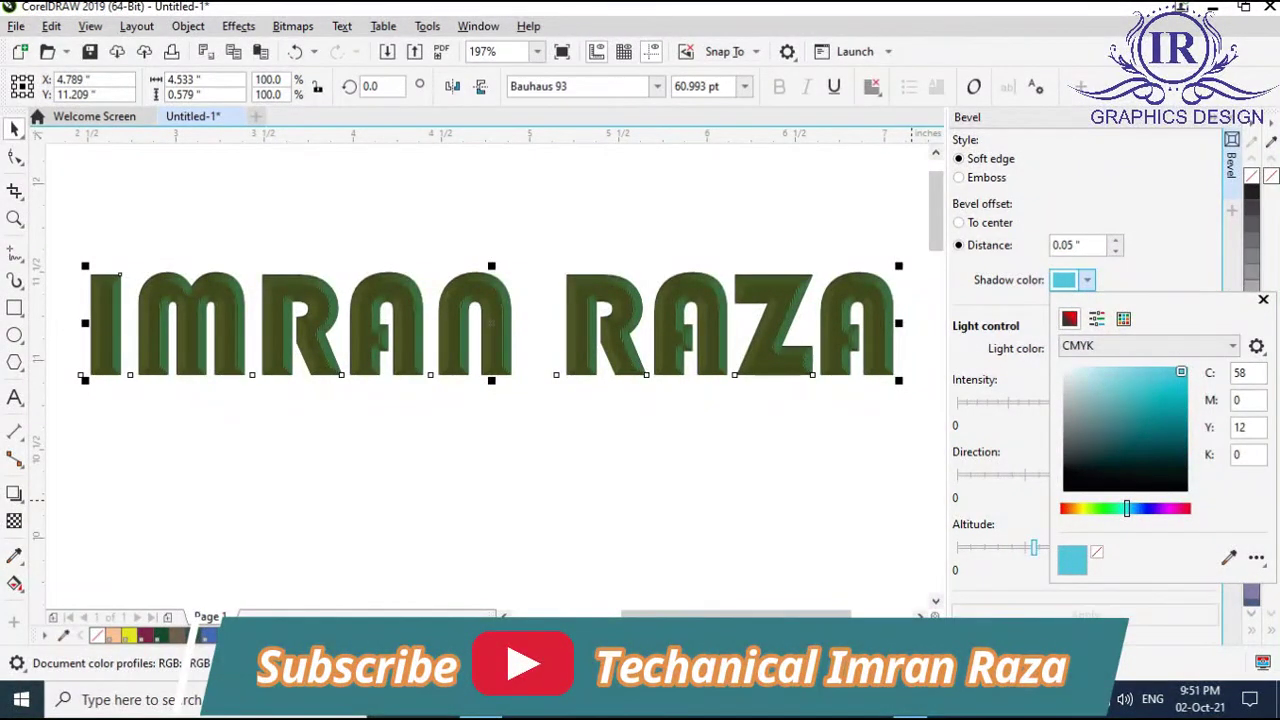
pyautogui.click(1171, 509)
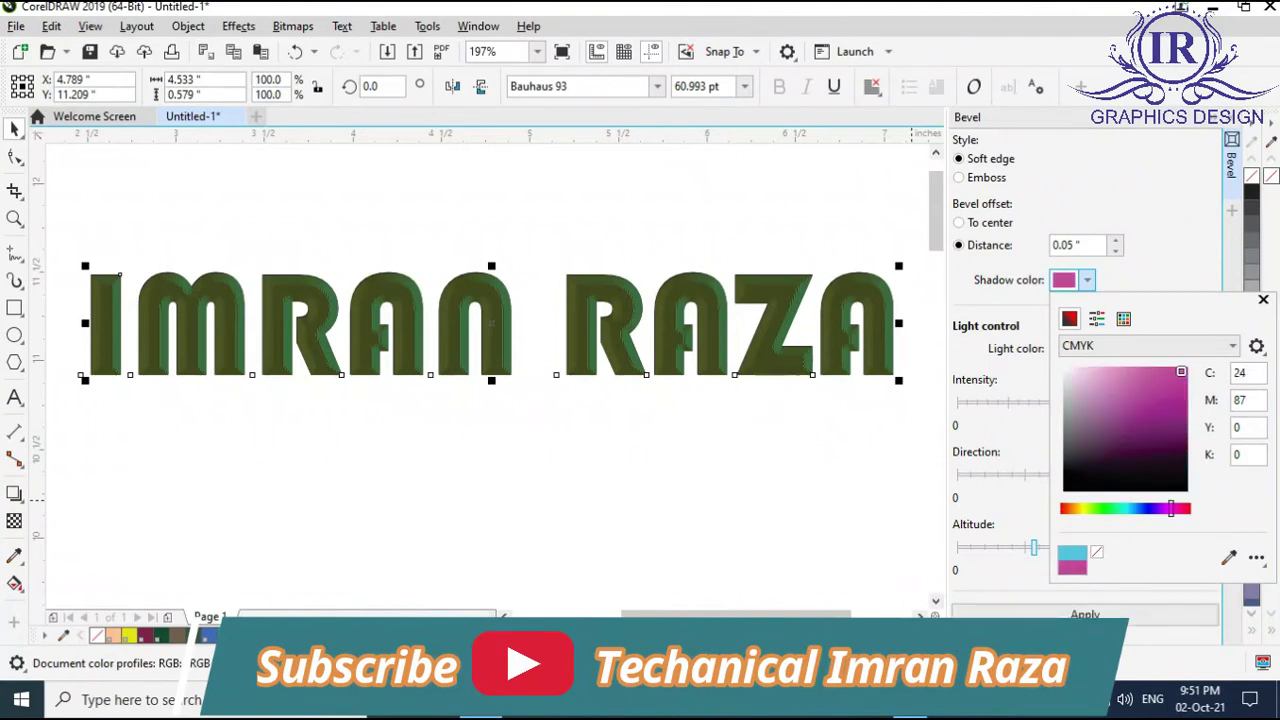
pyautogui.moveTo(1181, 372); pyautogui.dragTo(1084, 394)
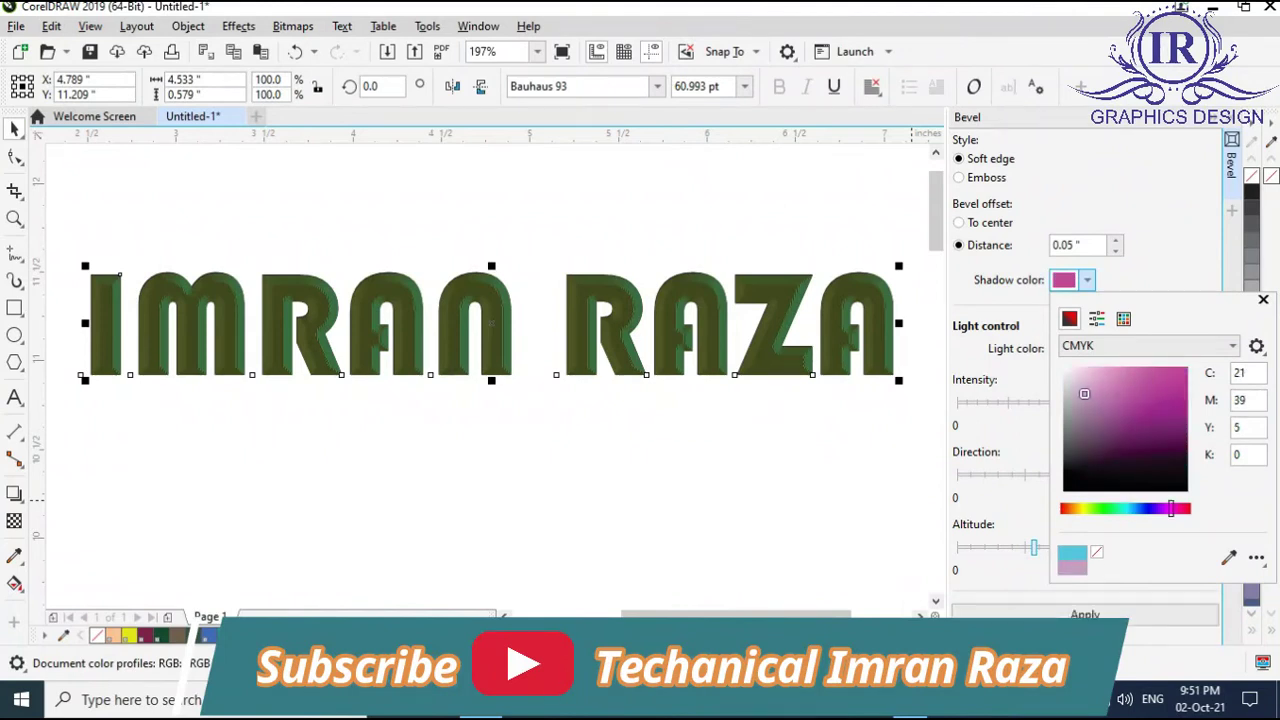
pyautogui.click(1263, 299)
pyautogui.click(1085, 614)
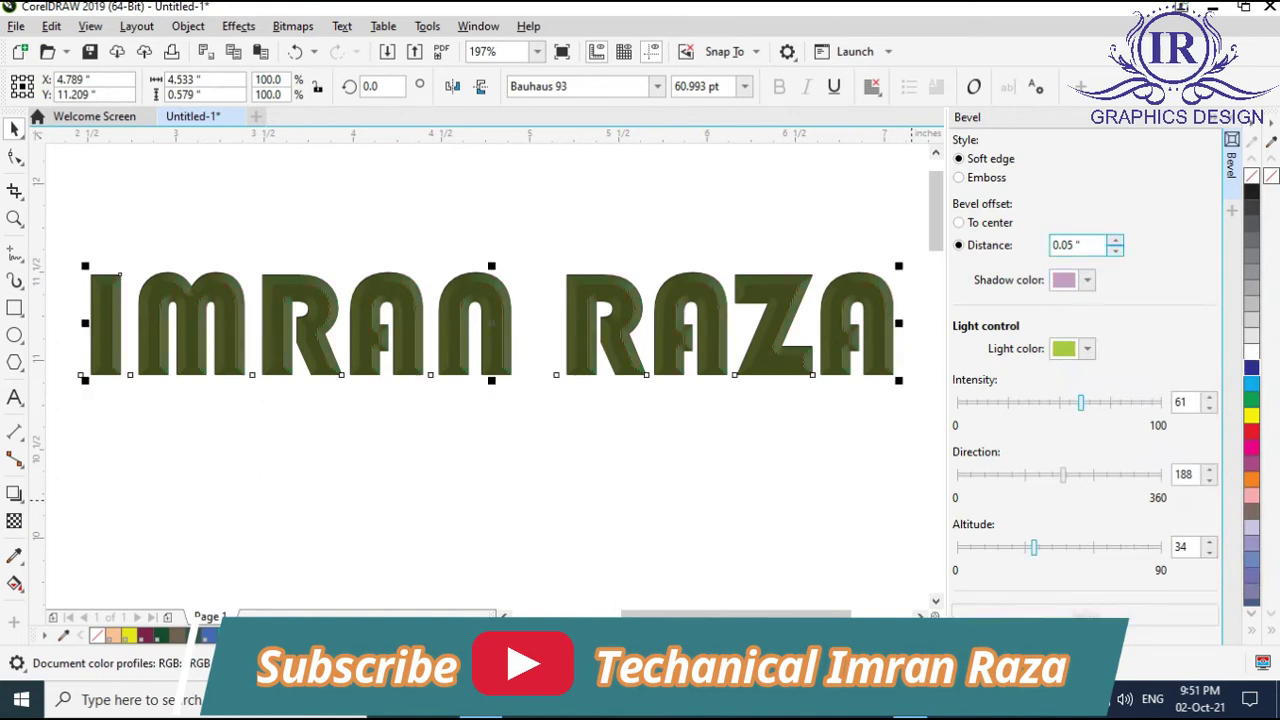
# Increase the bevel offset distance to 0.17 inches and apply it to the text.
pyautogui.click(1116, 240)
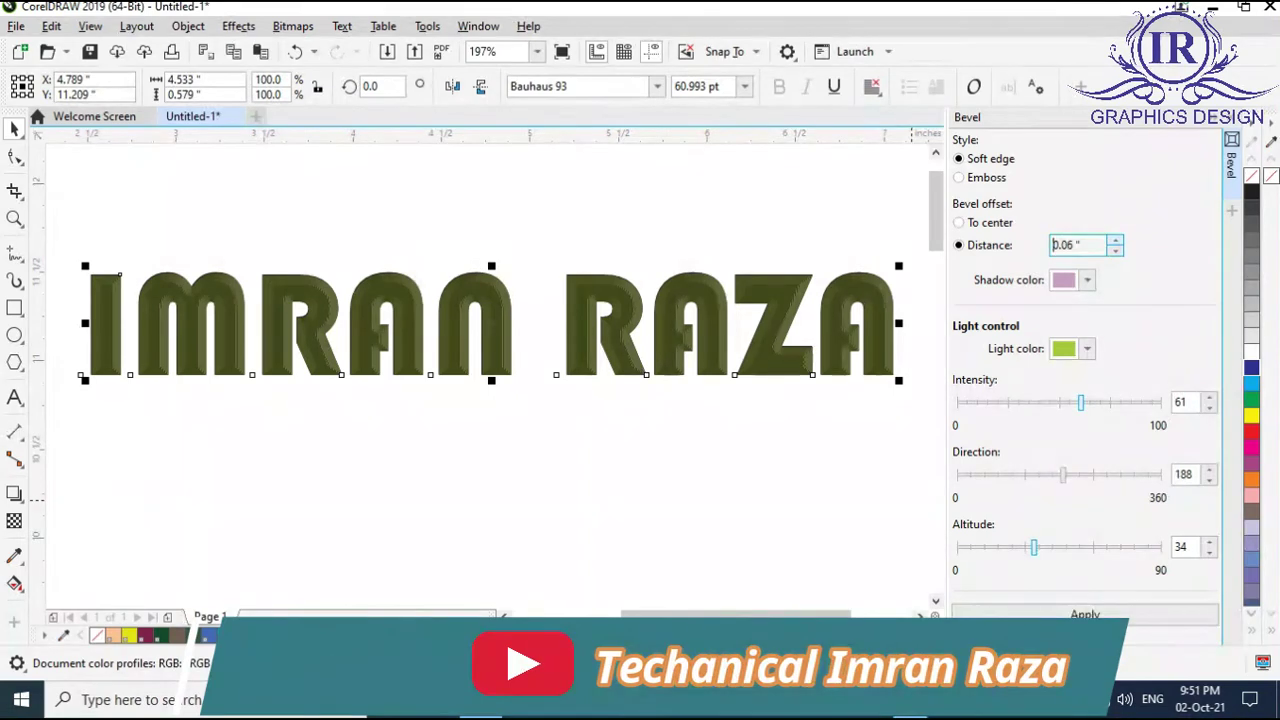
pyautogui.press('Up')
pyautogui.press('Up')
pyautogui.press('Up')
pyautogui.press('Up')
pyautogui.press('Up')
pyautogui.press('Up')
pyautogui.press('Up')
pyautogui.press('Up')
pyautogui.press('Up')
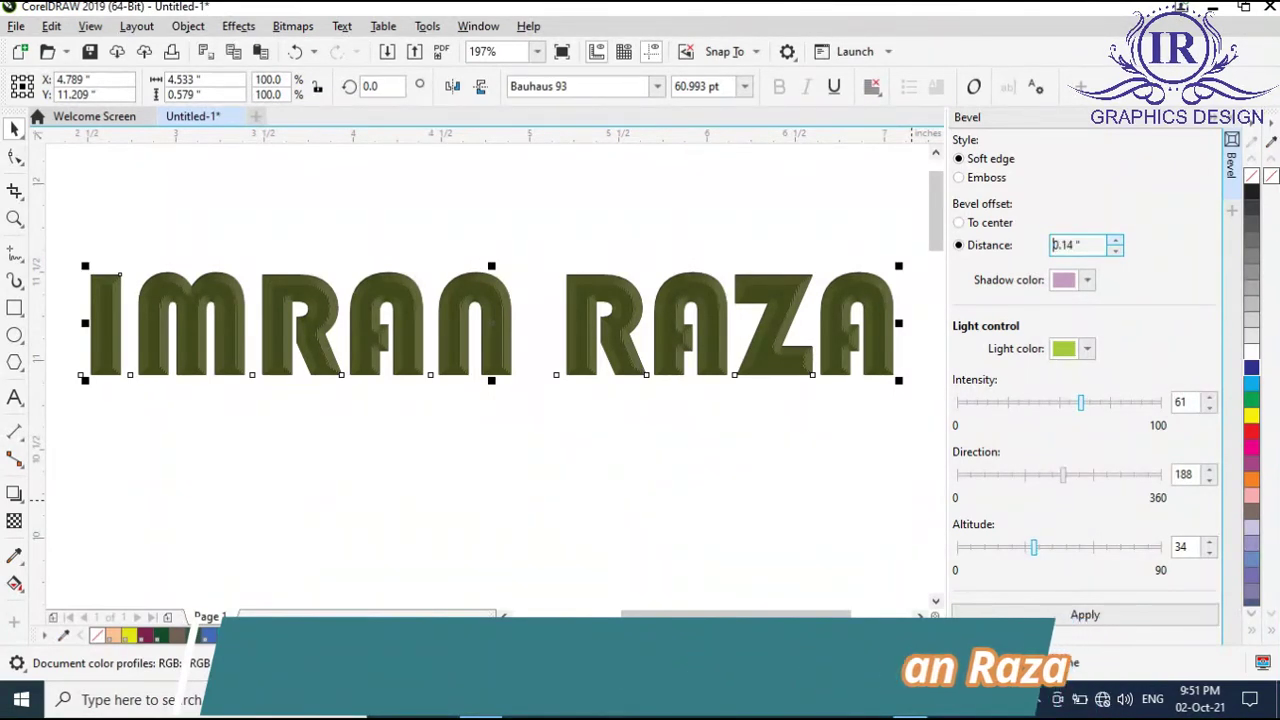
pyautogui.click(1085, 615)
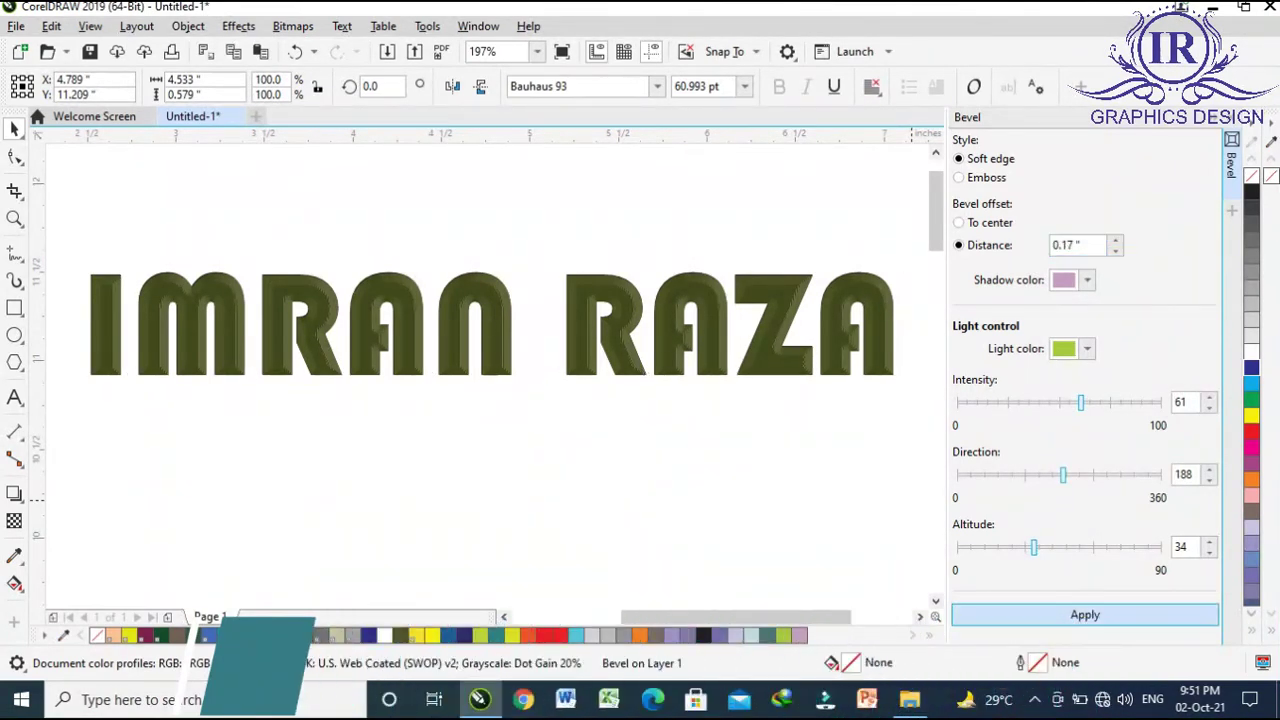
# Set the bevel's light color to muted dark blue, CMYK 78, 69, 30, 12, and apply it.
pyautogui.click(1086, 348)
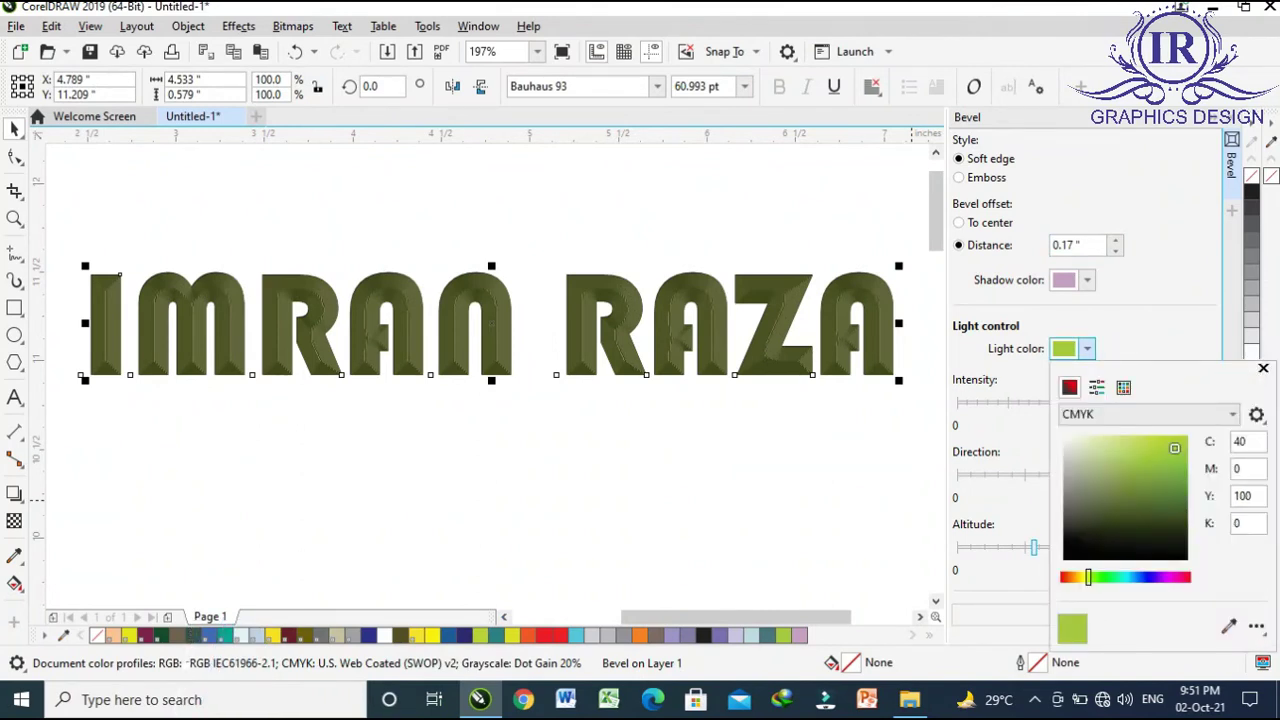
pyautogui.click(1120, 501)
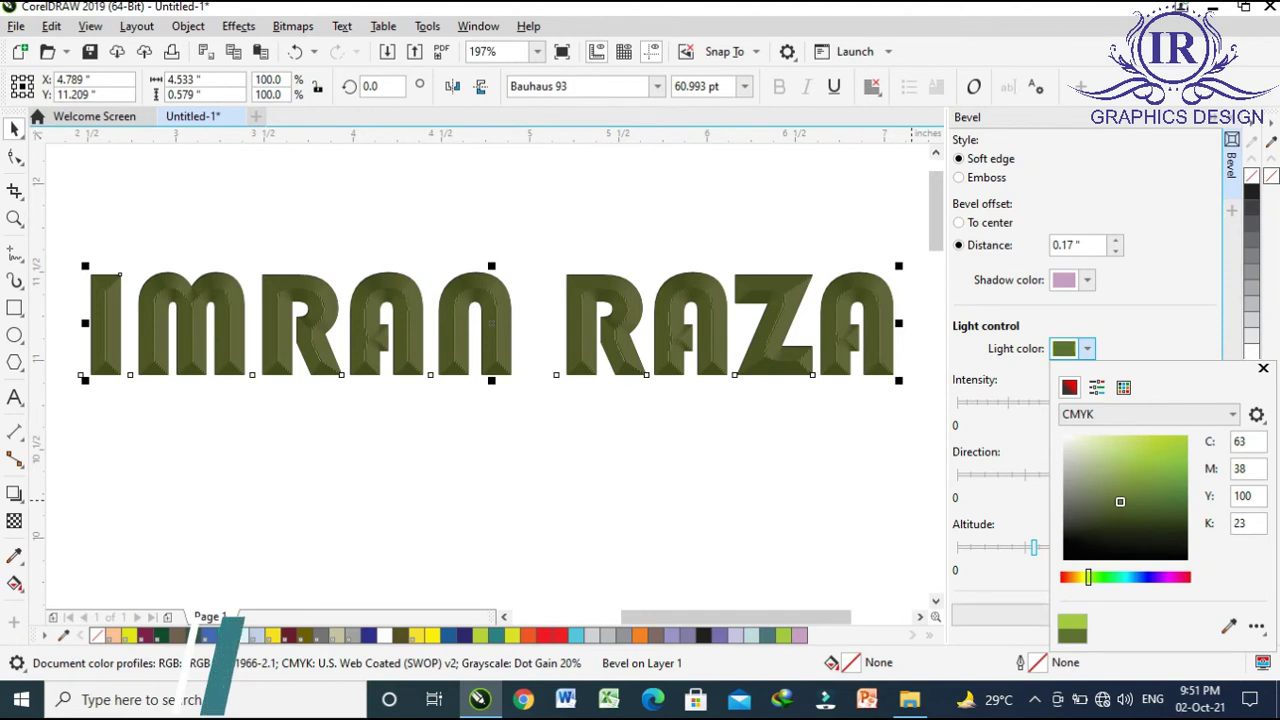
pyautogui.click(1143, 577)
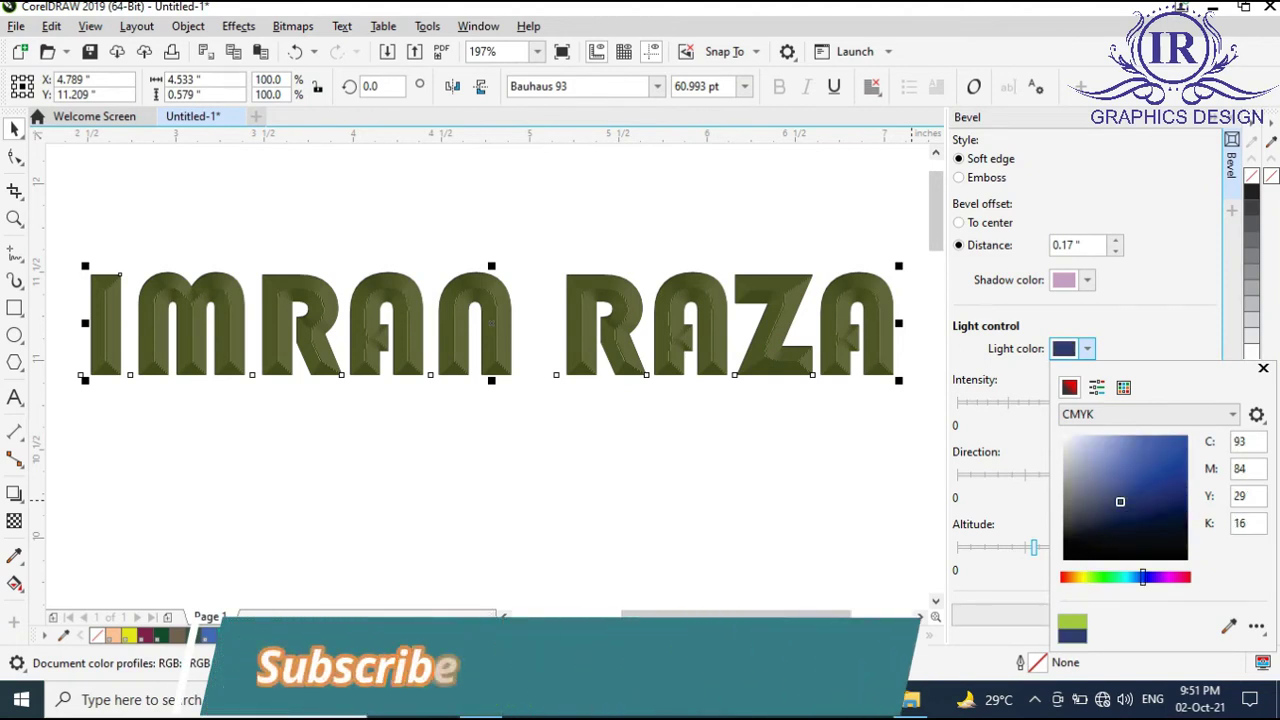
pyautogui.moveTo(1120, 501); pyautogui.dragTo(1103, 497)
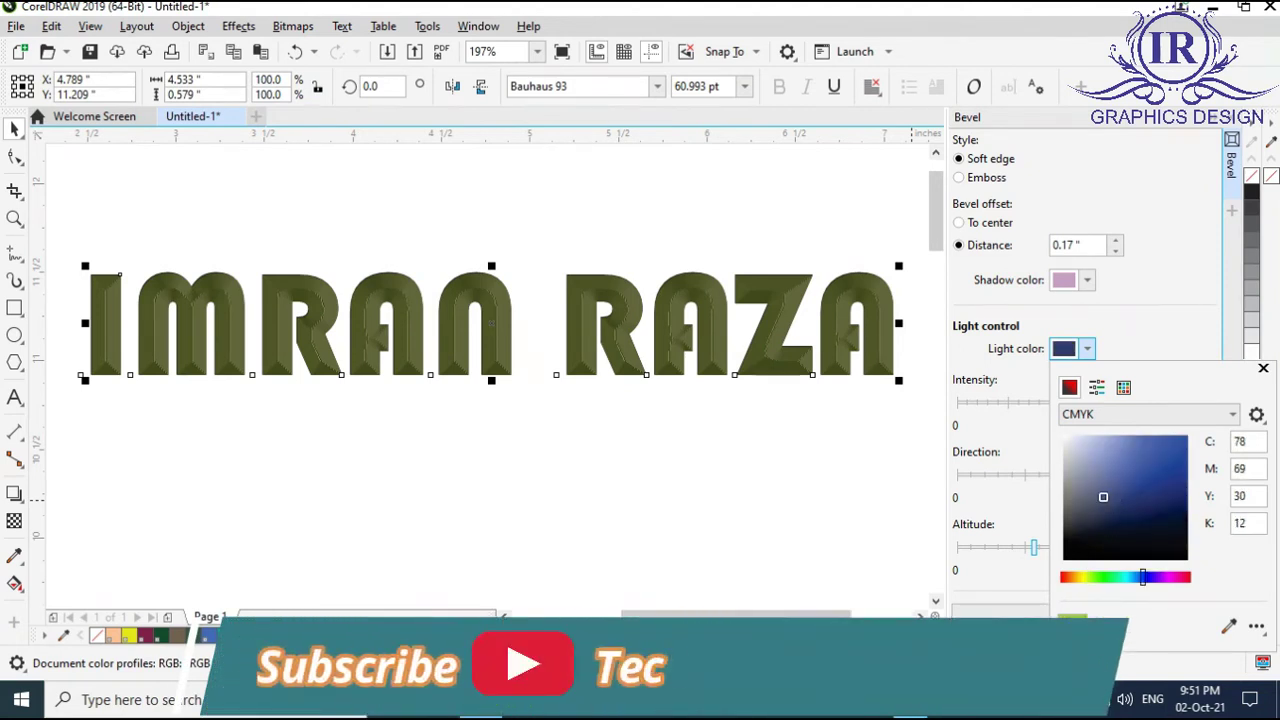
pyautogui.click(1020, 613)
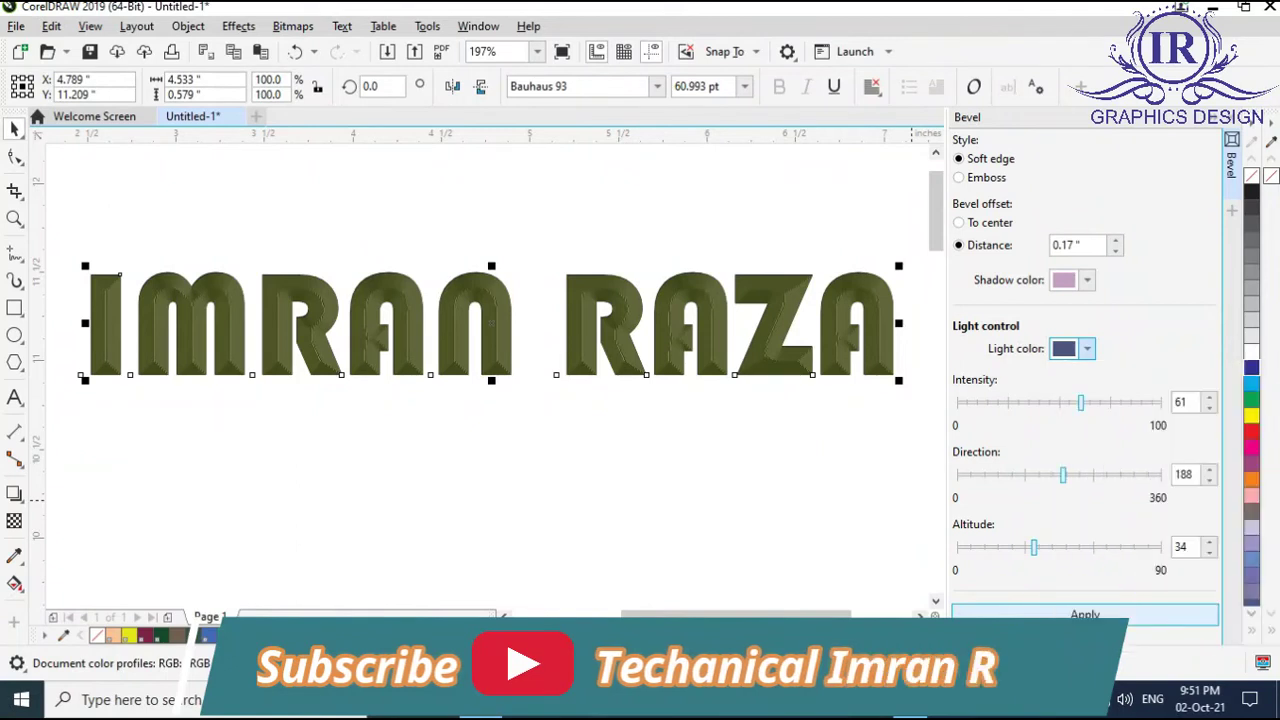
pyautogui.click(1085, 614)
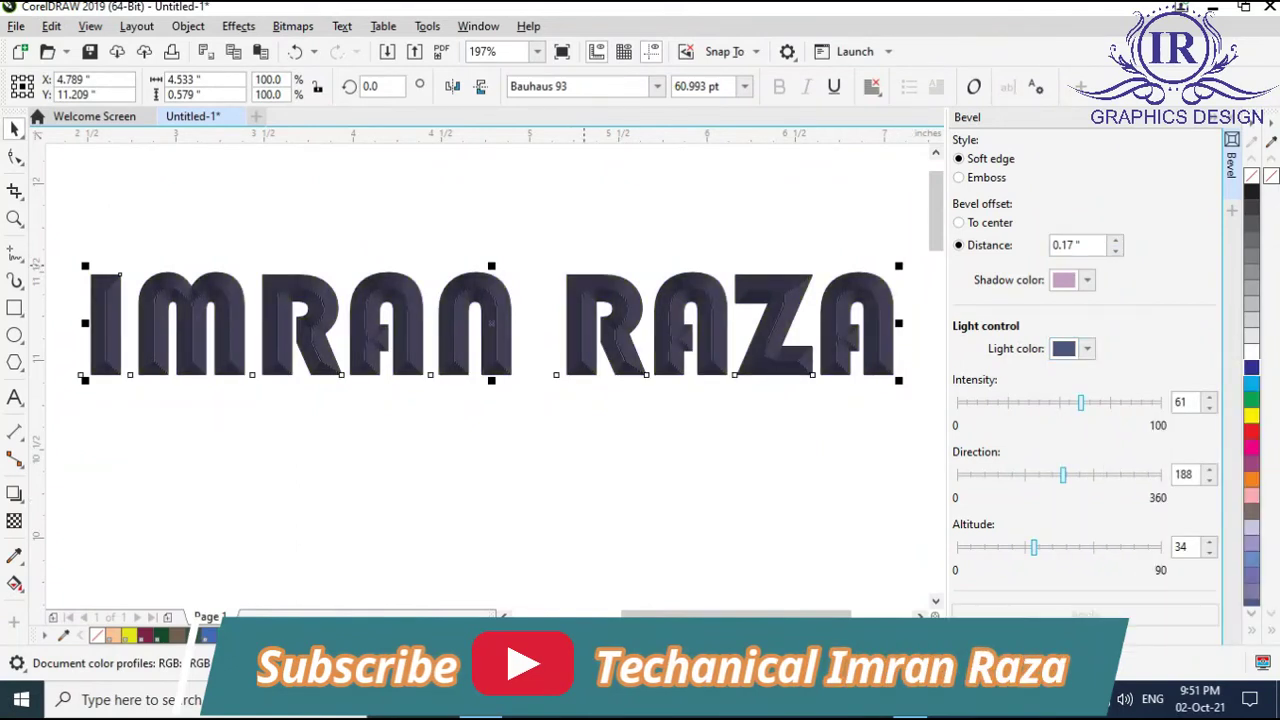
# Try bevel offset distances of 0.06 and 0.2 inches, applying each while viewing the letter R up close.
pyautogui.moveTo(575, 280); pyautogui.dragTo(622, 325)
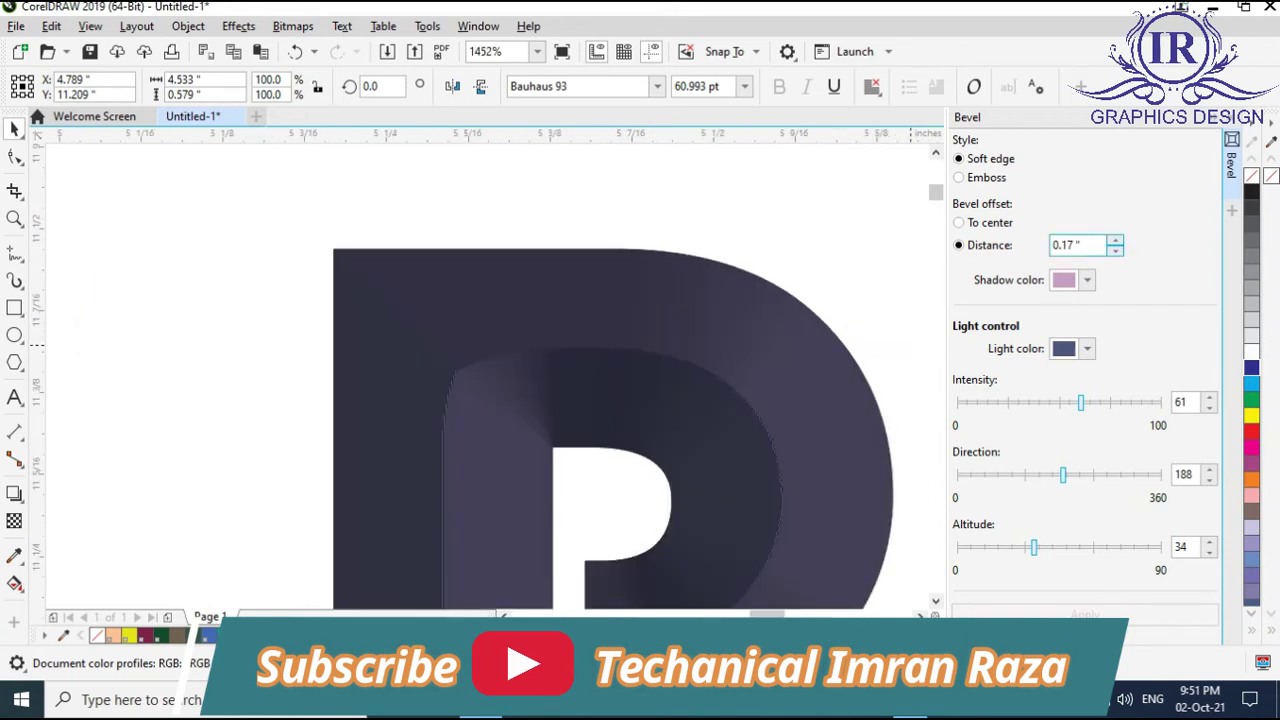
pyautogui.click(1116, 251)
pyautogui.click(1116, 251)
pyautogui.click(1116, 251)
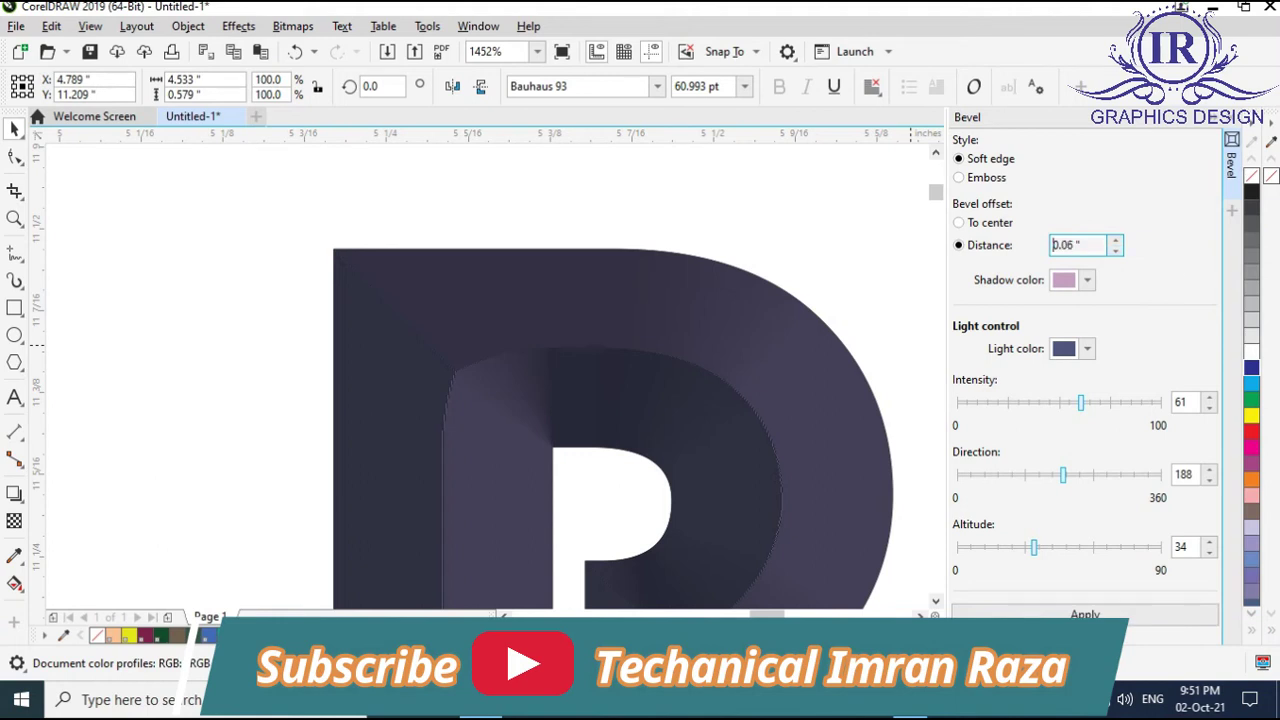
pyautogui.click(1085, 614)
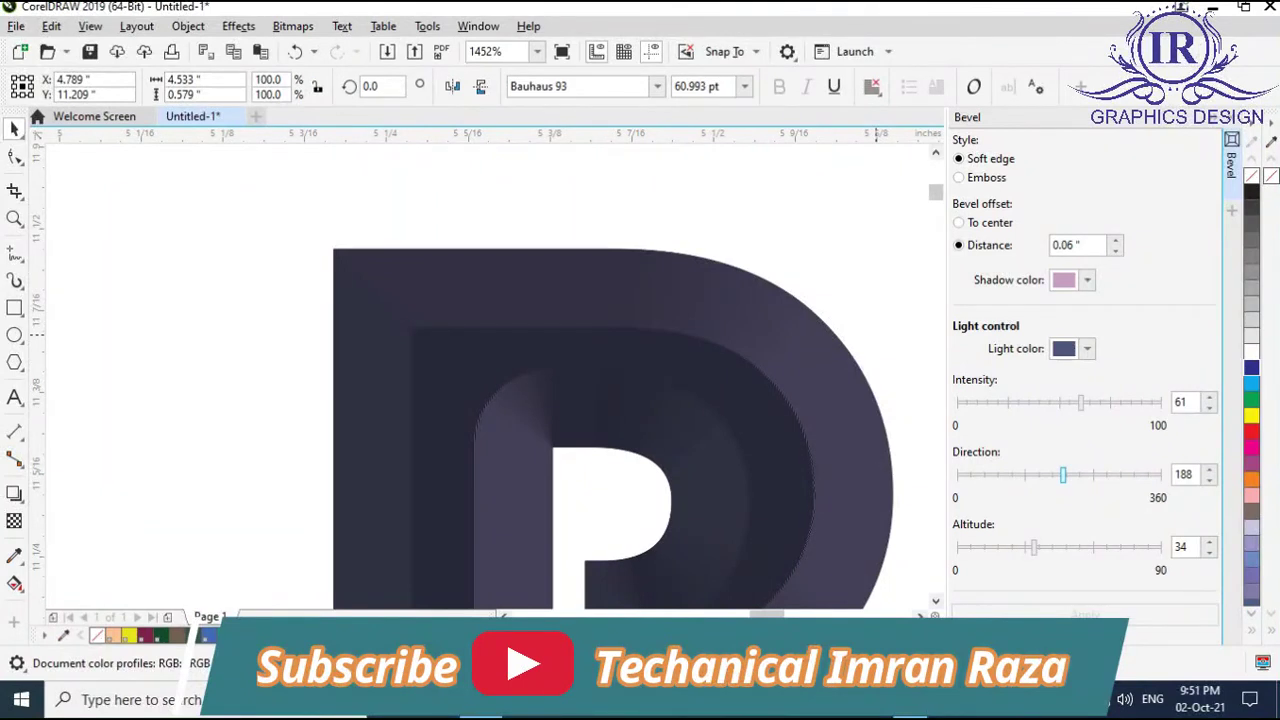
pyautogui.click(1116, 240)
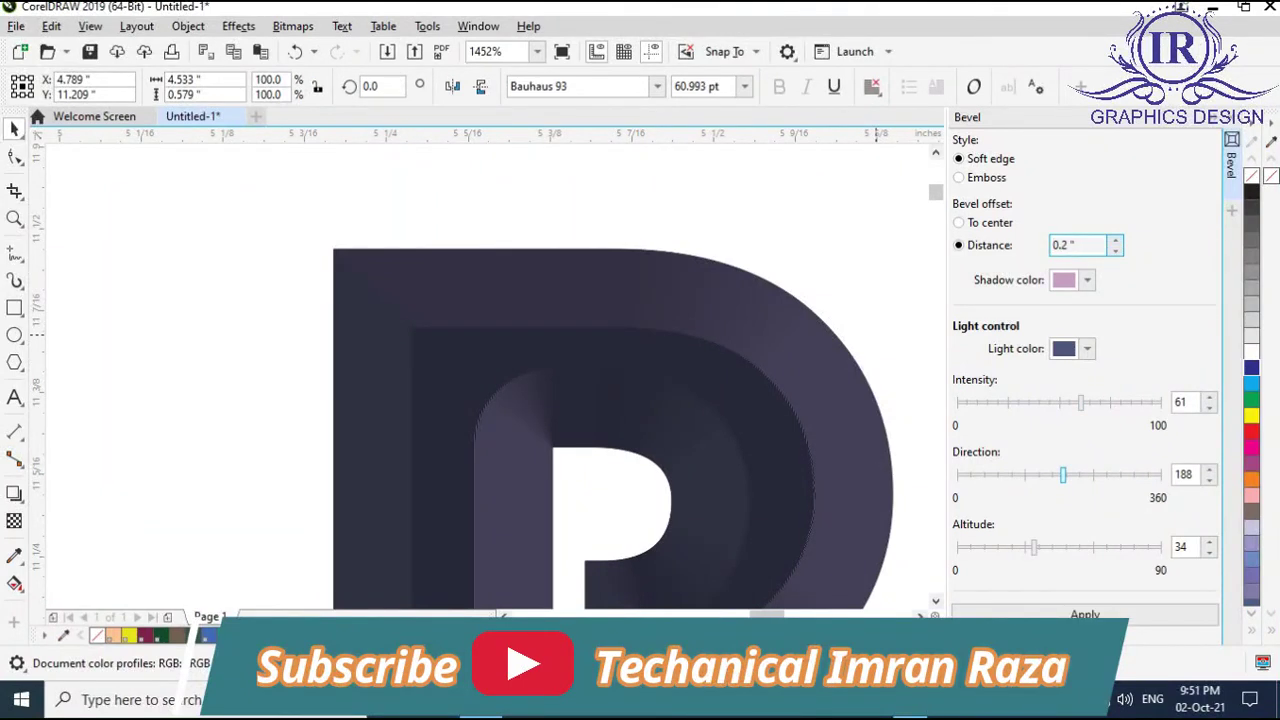
pyautogui.press('Return')
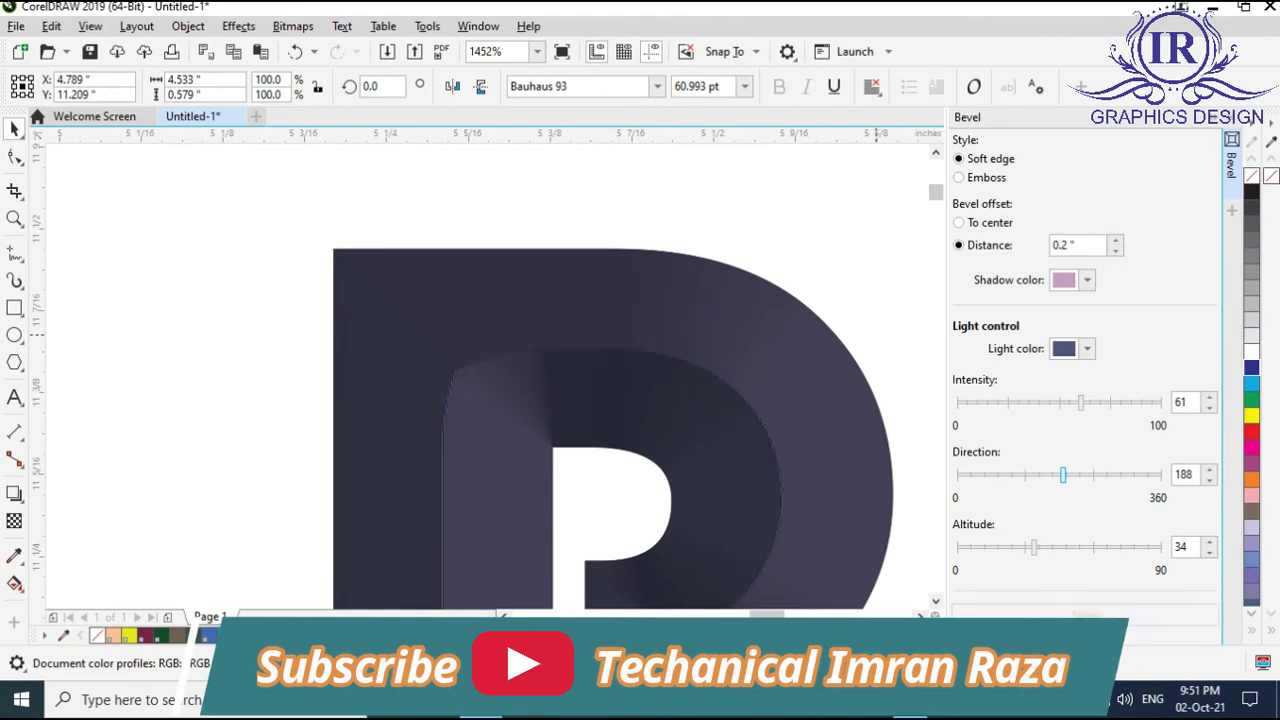
# Reduce the bevel offset distance to 0.07 inches and apply it to the text.
pyautogui.click(1116, 251)
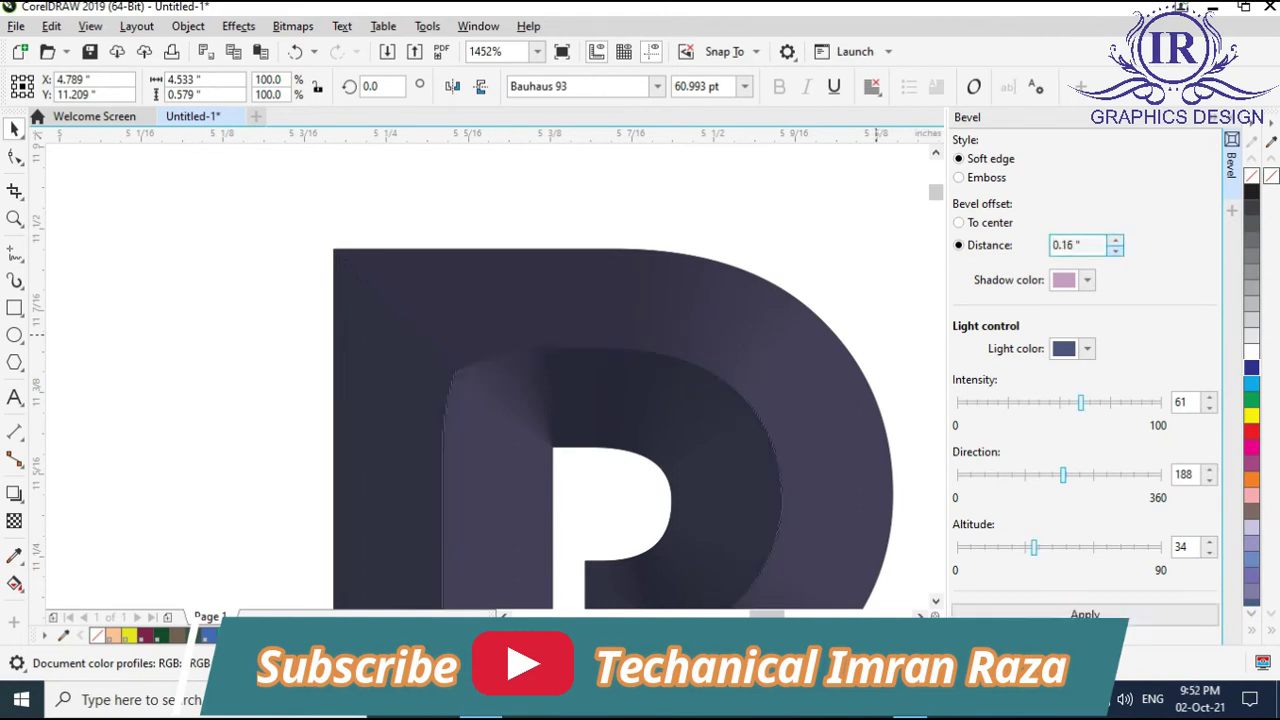
pyautogui.press('Down')
pyautogui.press('Down')
pyautogui.press('Down')
pyautogui.press('Down')
pyautogui.press('Down')
pyautogui.press('Down')
pyautogui.press('Down')
pyautogui.press('Down')
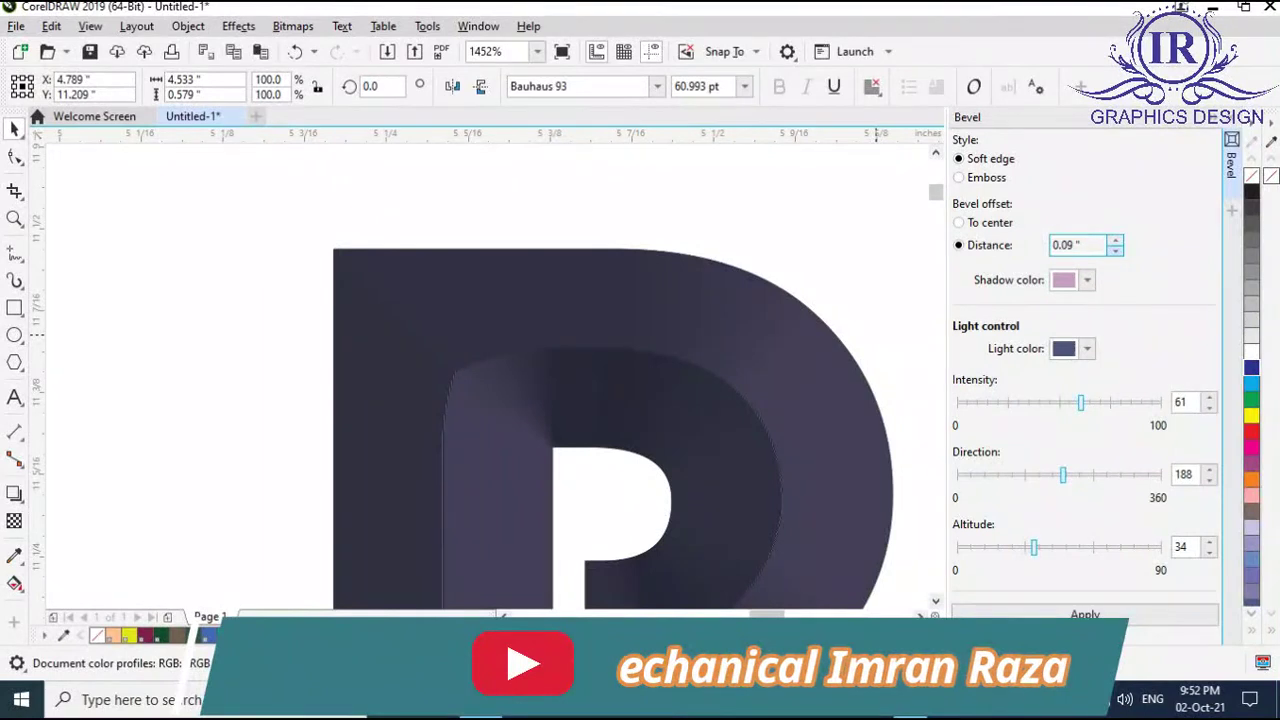
pyautogui.press('Down')
pyautogui.press('Down')
pyautogui.press('Return')
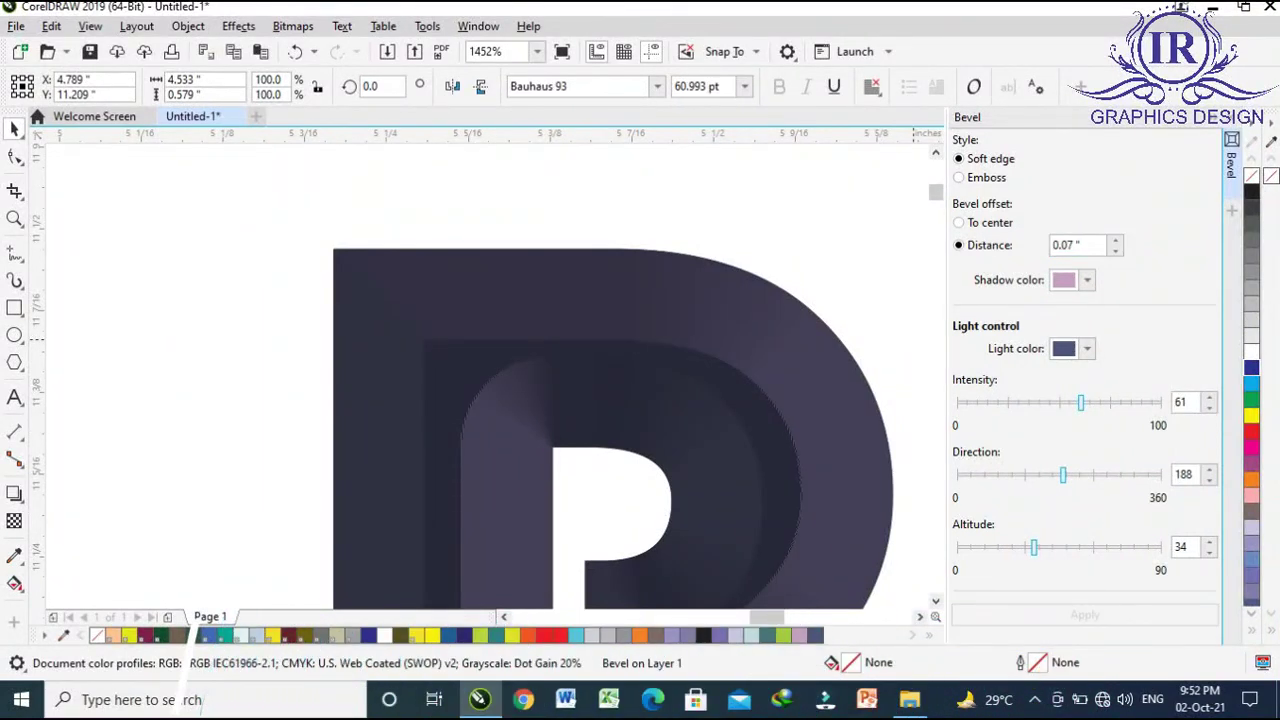
# Try the To center bevel offset on the text, and reapply the 0.07 inch distance offset.
pyautogui.click(959, 223)
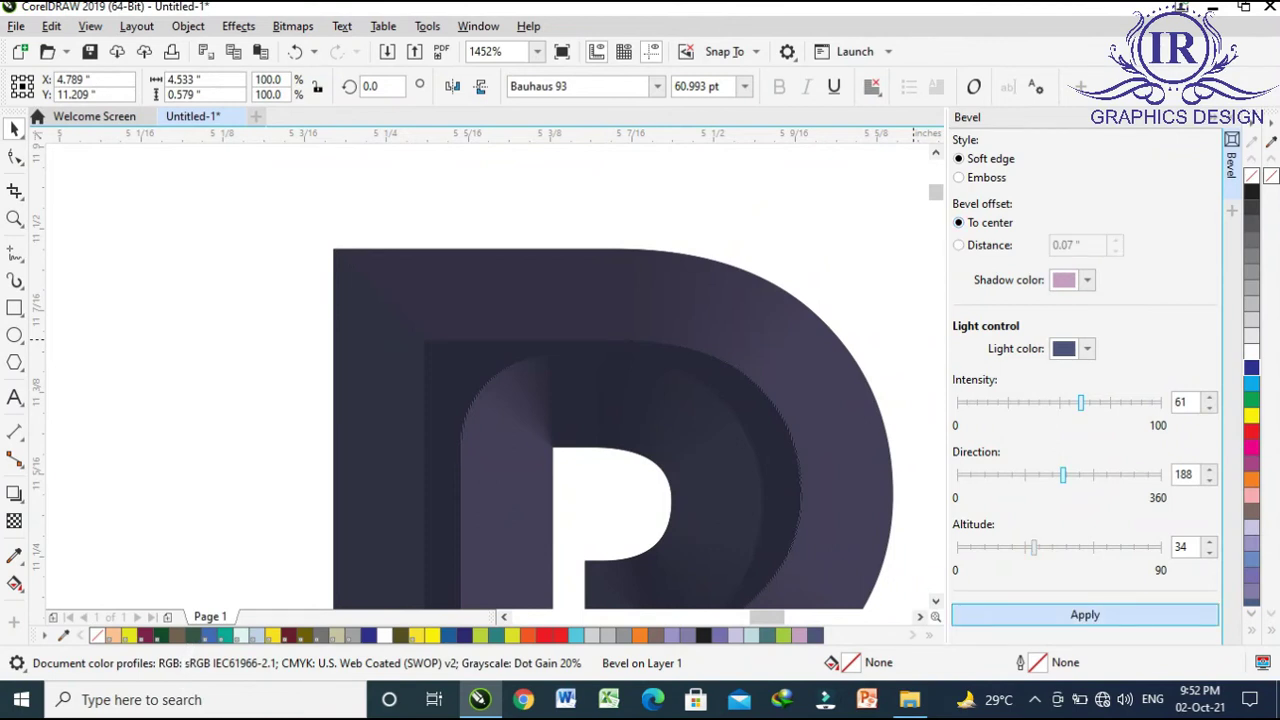
pyautogui.click(1085, 614)
pyautogui.click(959, 246)
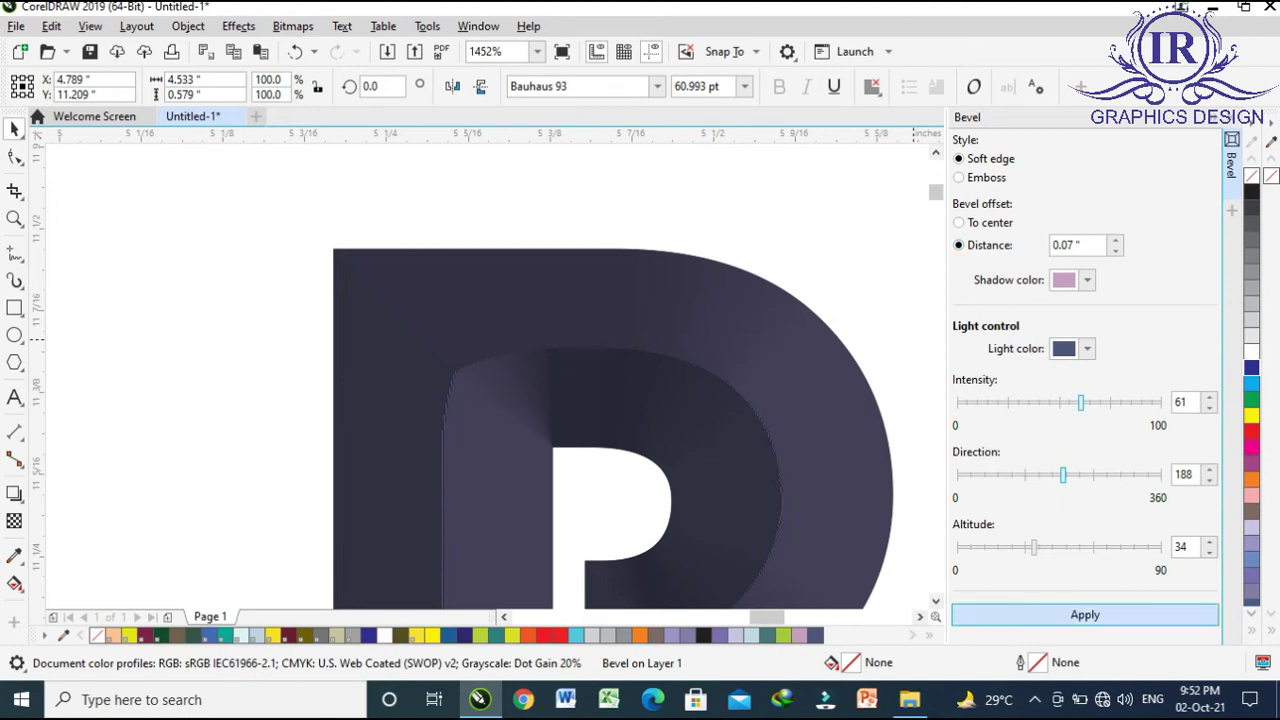
pyautogui.click(1085, 614)
# Set the bevel's light intensity to 53, direction to 163 and altitude to 41, and apply them to the text.
pyautogui.press('F4')
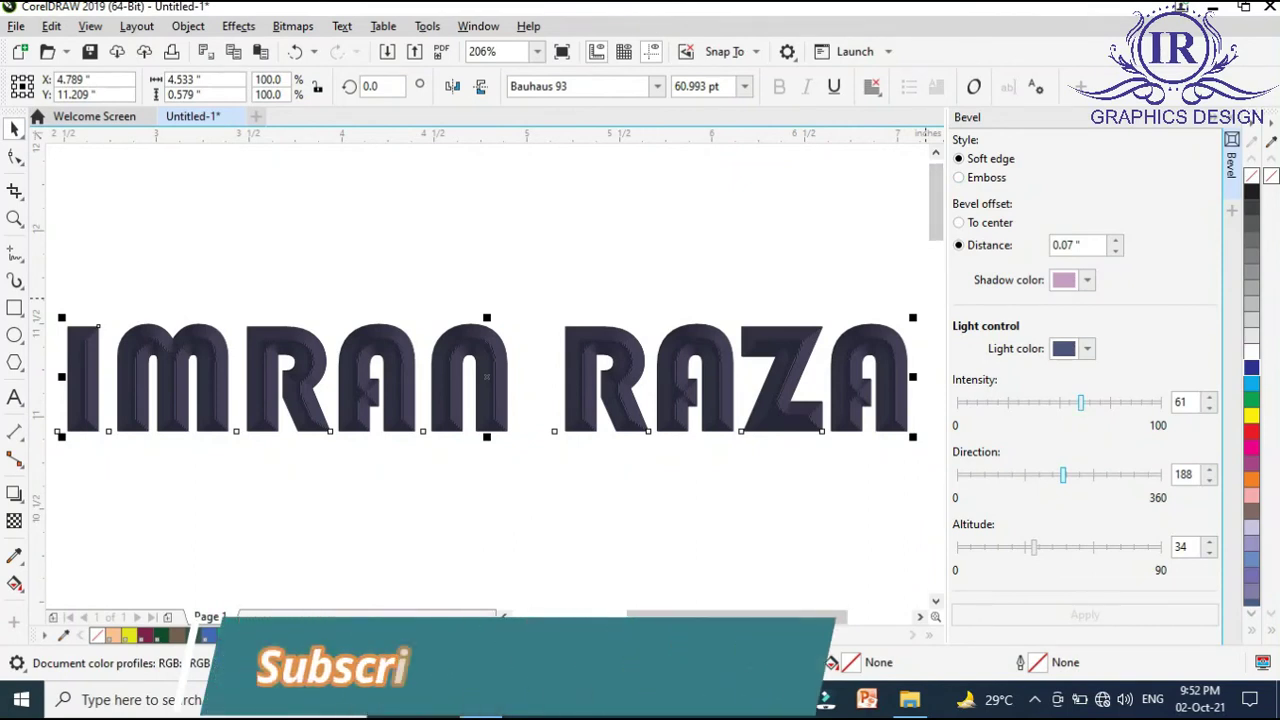
pyautogui.moveTo(1081, 402); pyautogui.dragTo(1065, 402)
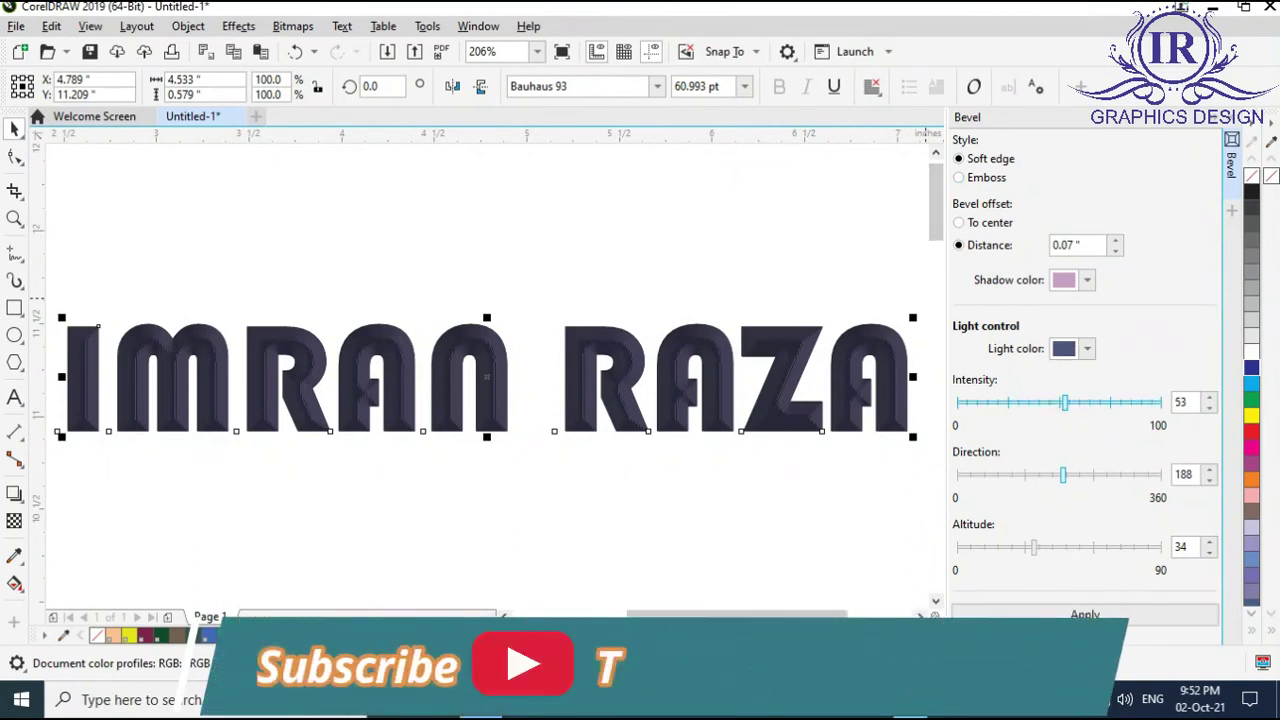
pyautogui.moveTo(1063, 475); pyautogui.dragTo(1049, 475)
pyautogui.moveTo(1034, 547); pyautogui.dragTo(1050, 547)
pyautogui.click(1085, 614)
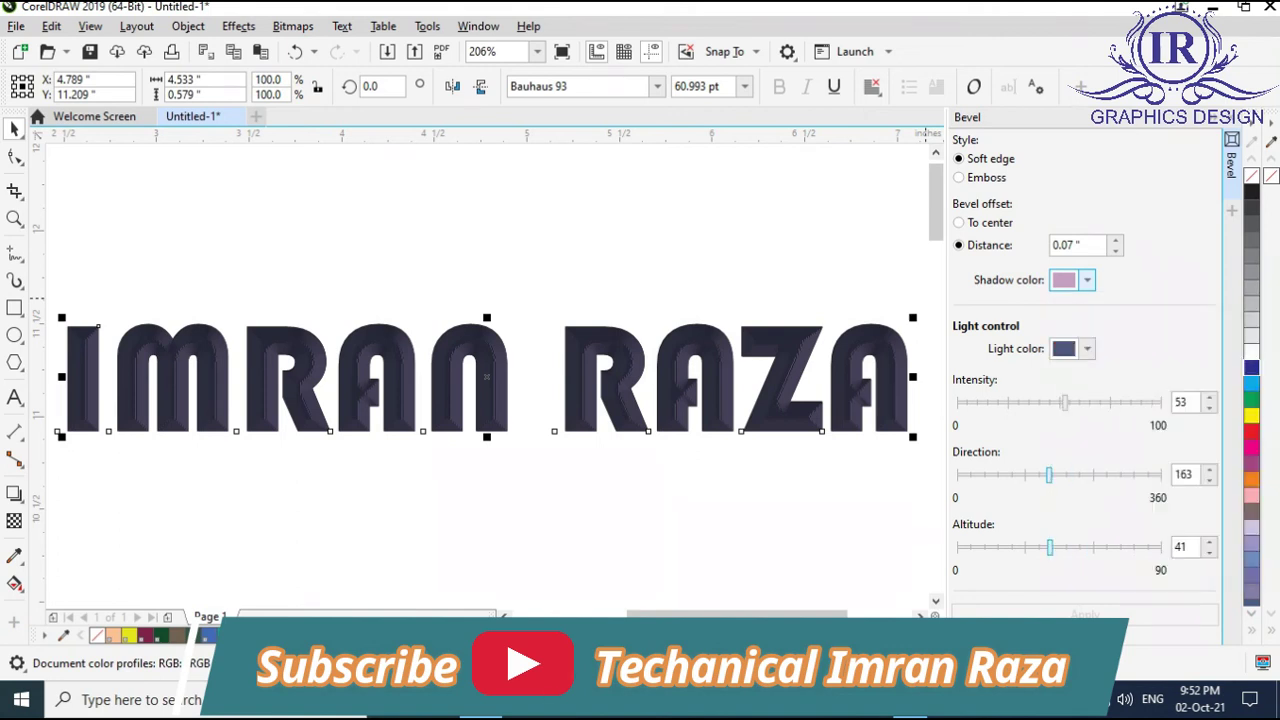
# Set the bevel's shadow color to yellow (C17 M0 Y100 K0) and apply it to the text.
pyautogui.click(1087, 280)
pyautogui.click(1087, 280)
pyautogui.click(1087, 280)
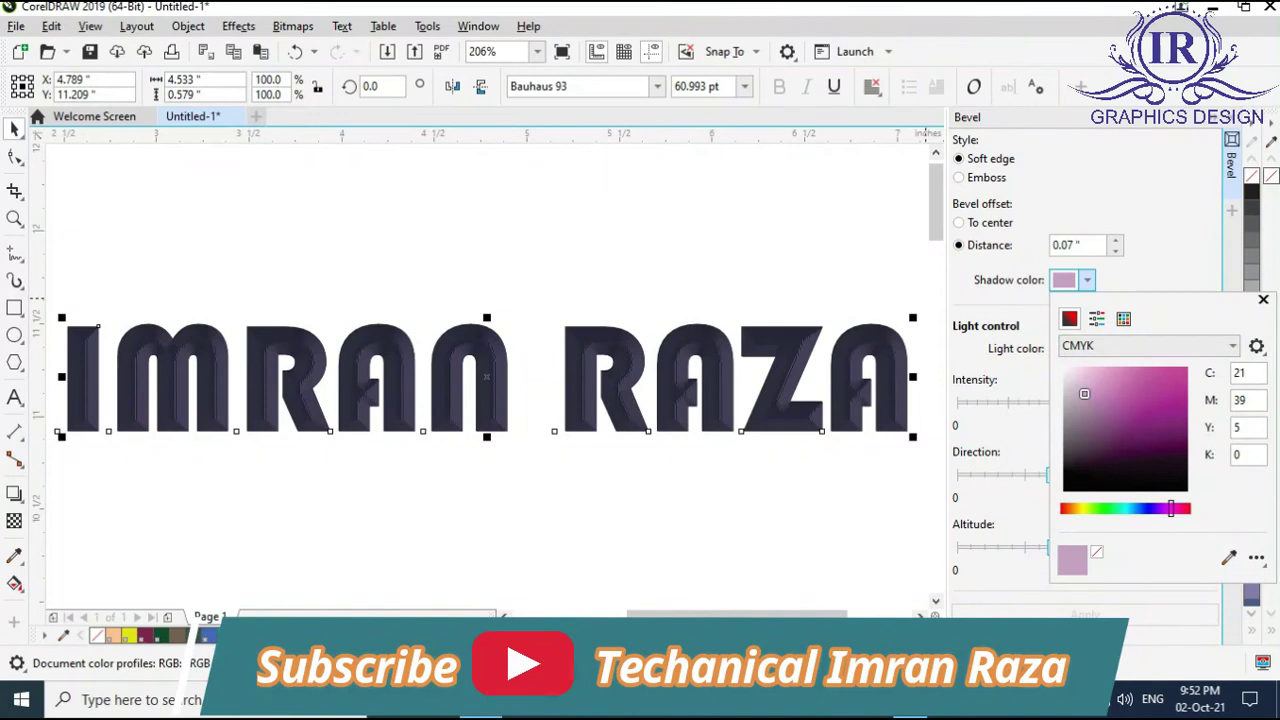
pyautogui.moveTo(1084, 394)
pyautogui.mouseDown()
pyautogui.moveTo(1103, 391)
pyautogui.moveTo(1128, 418)
pyautogui.mouseUp()
pyautogui.click(1083, 509)
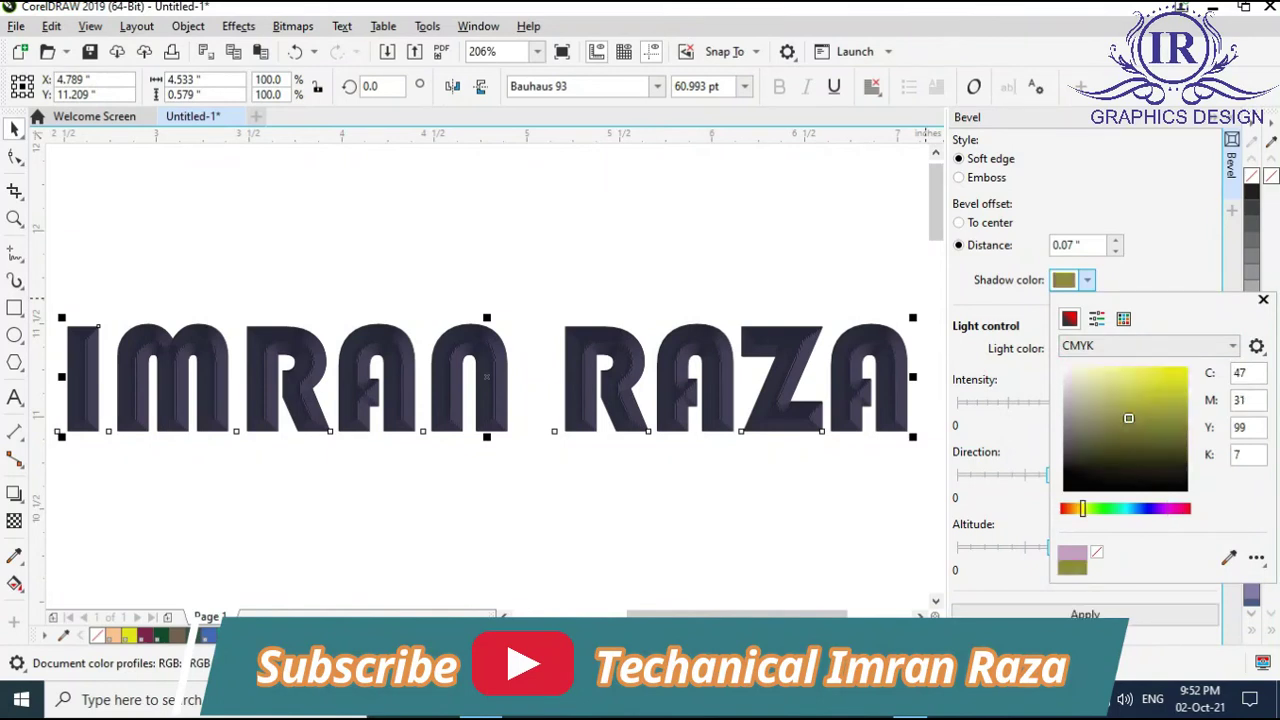
pyautogui.moveTo(1128, 418); pyautogui.dragTo(1174, 376)
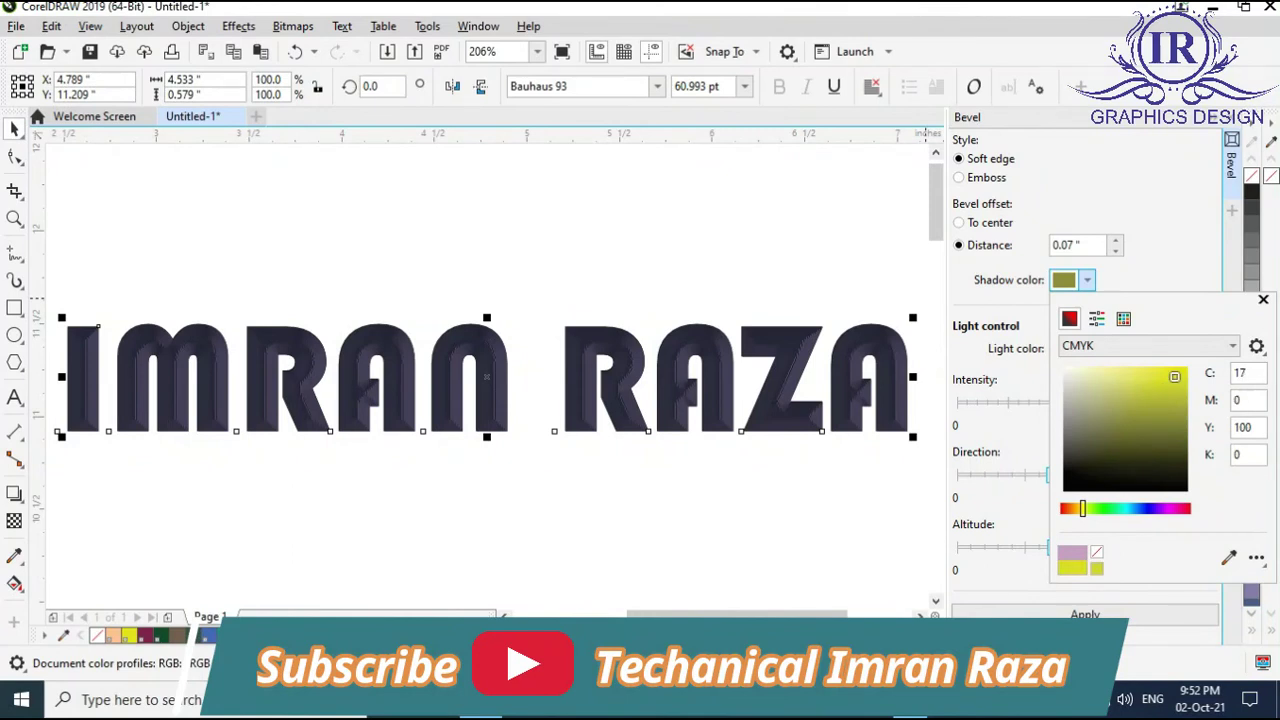
pyautogui.click(1263, 300)
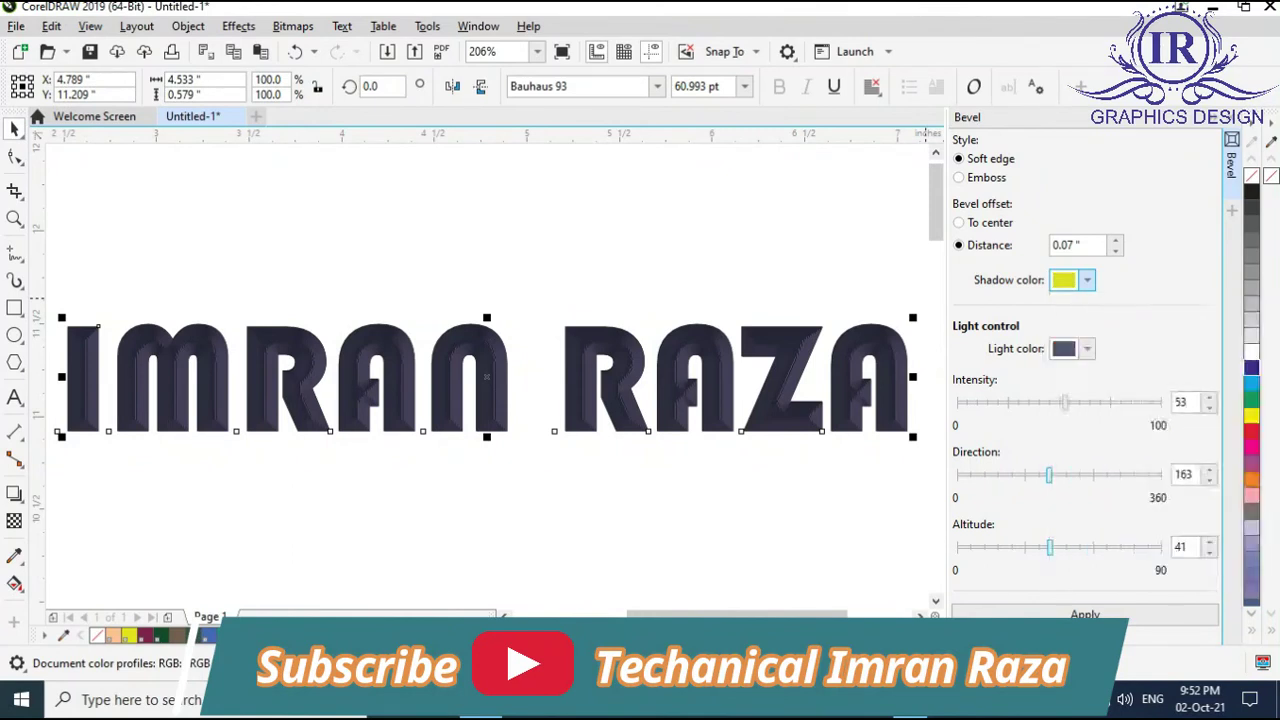
pyautogui.click(1085, 614)
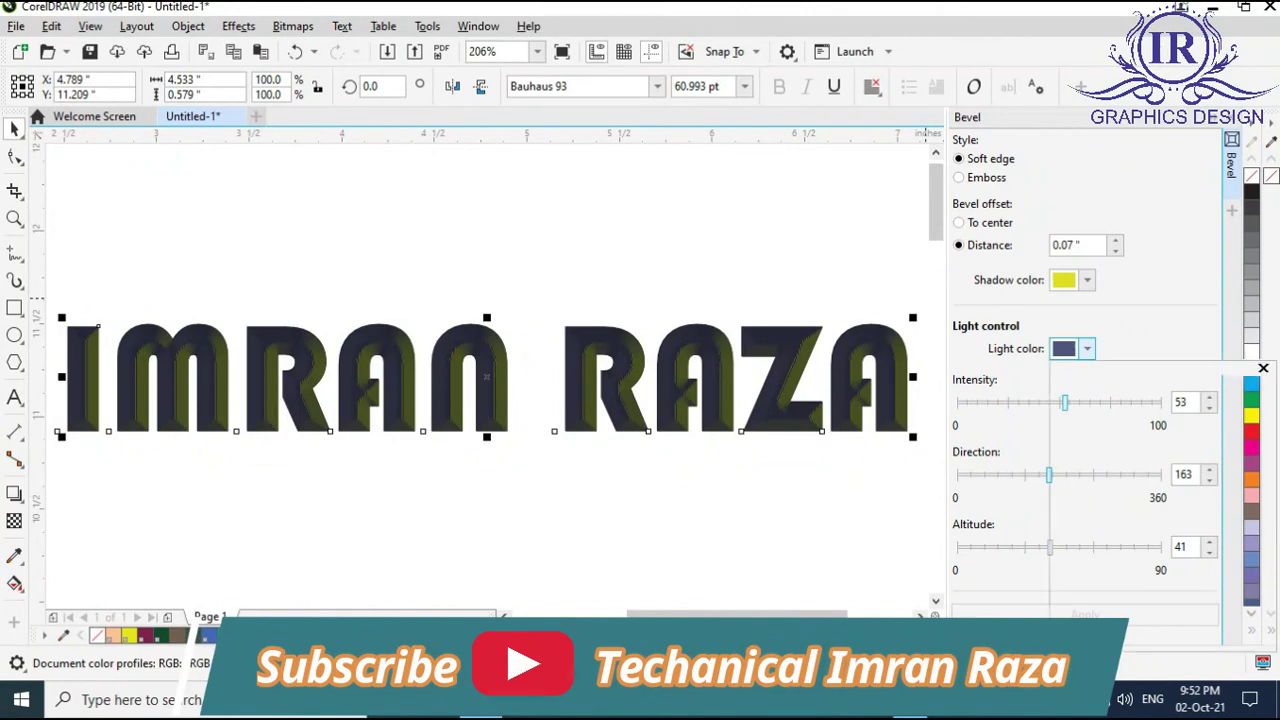
# Set the bevel's light color to red (C0 M100 Y100 K0), apply it to the text and close the bevel settings.
pyautogui.click(1086, 348)
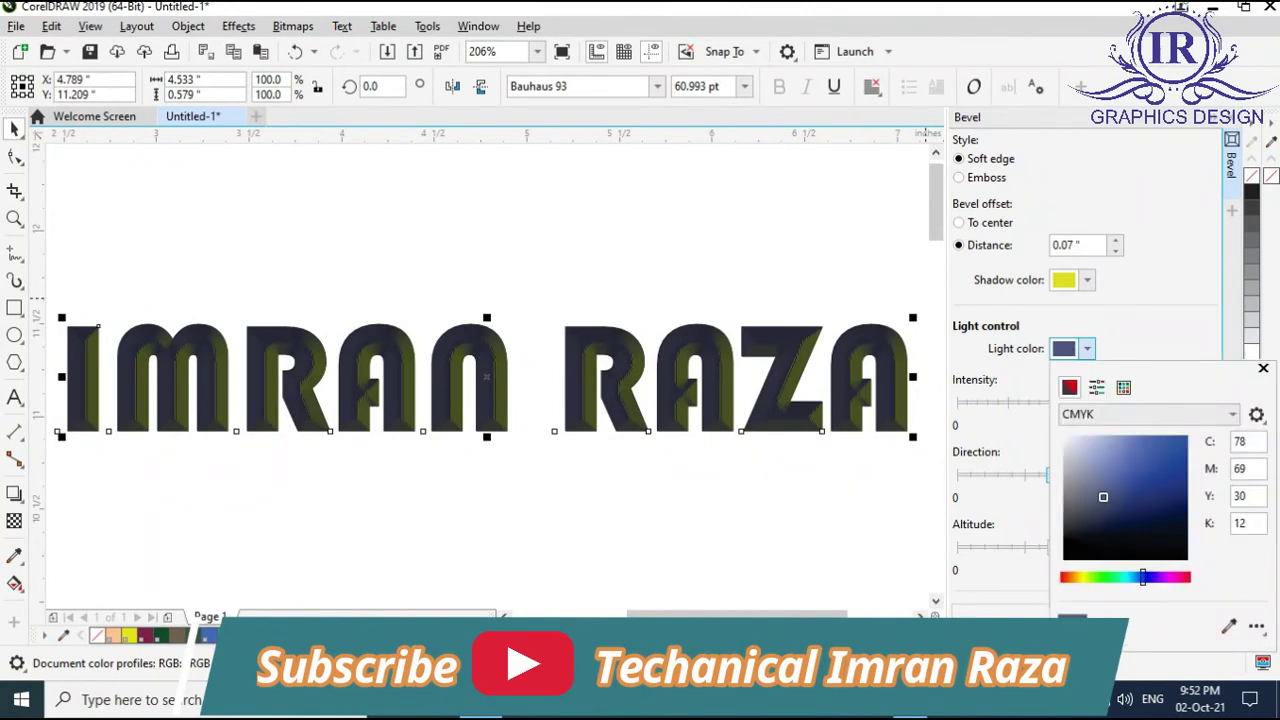
pyautogui.click(1185, 577)
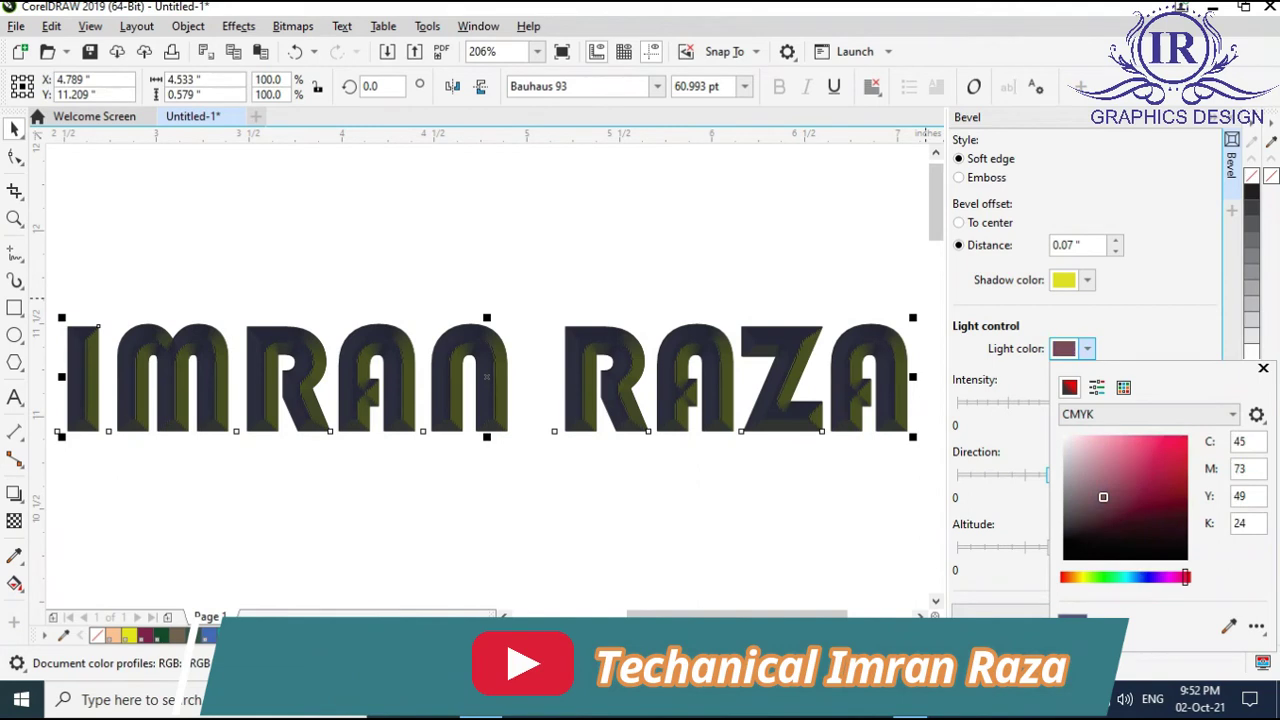
pyautogui.click(1159, 466)
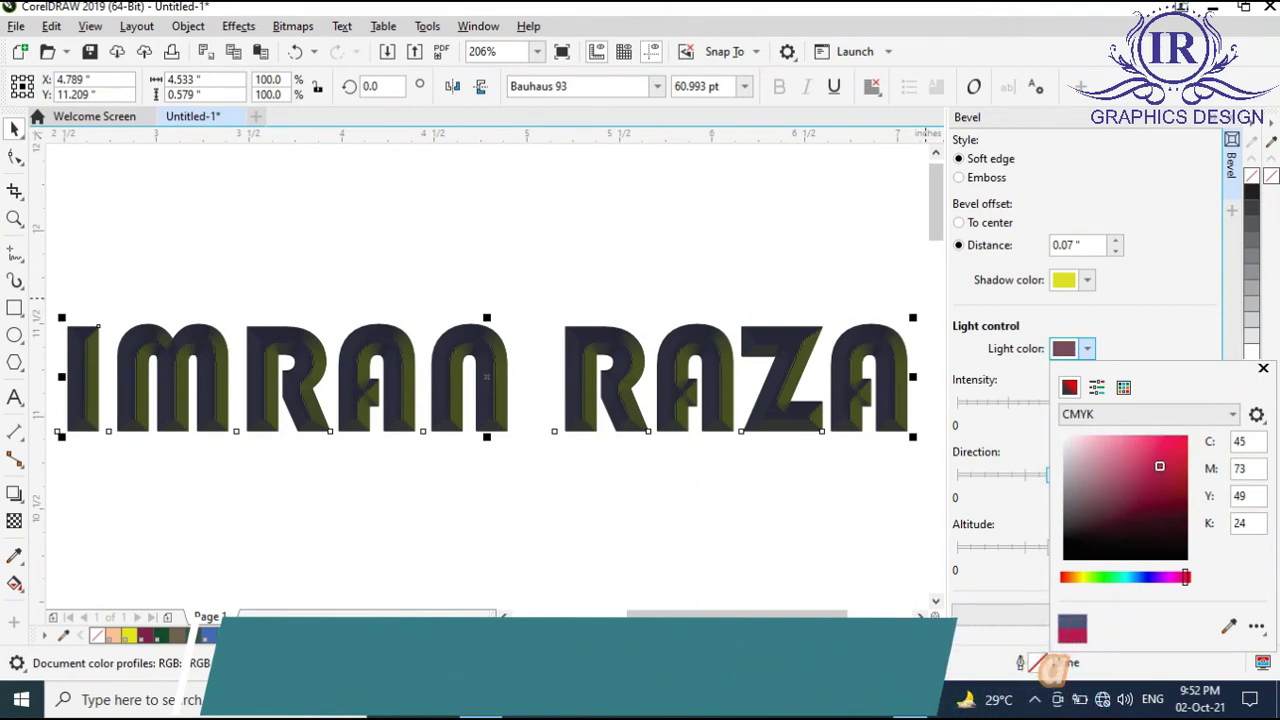
pyautogui.moveTo(1159, 466); pyautogui.dragTo(1177, 453)
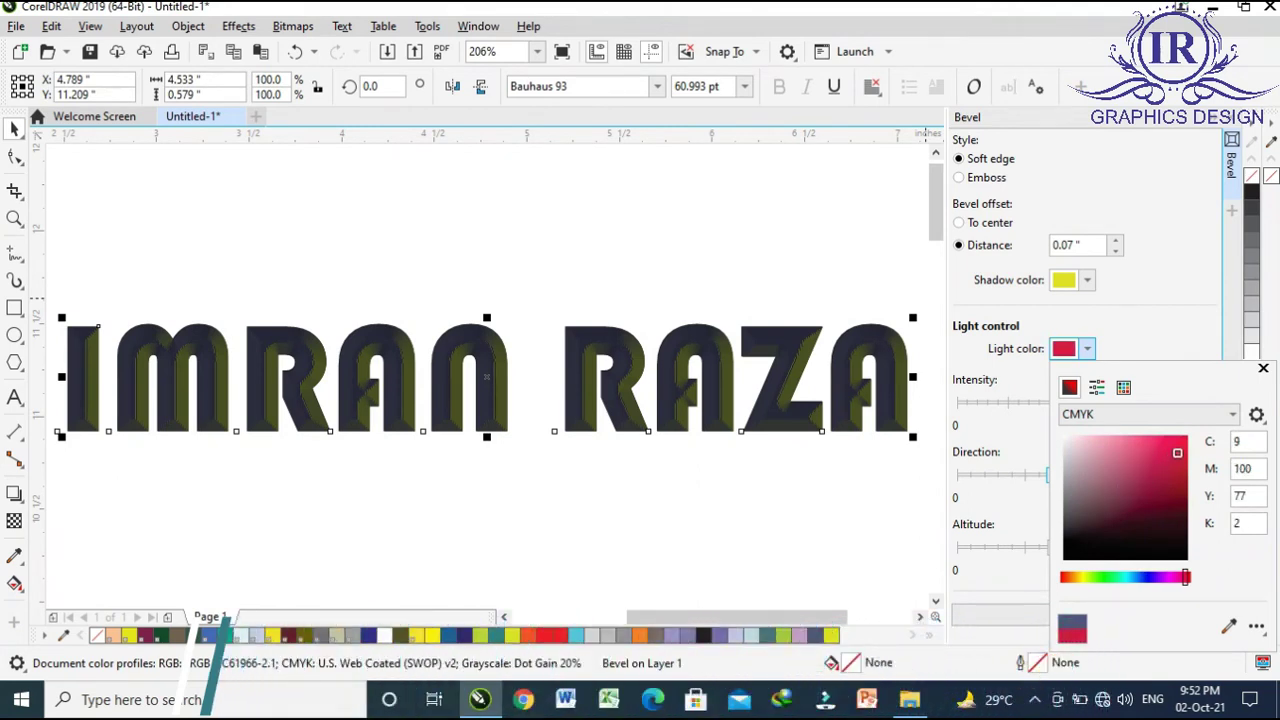
pyautogui.moveTo(1185, 577); pyautogui.dragTo(1190, 577)
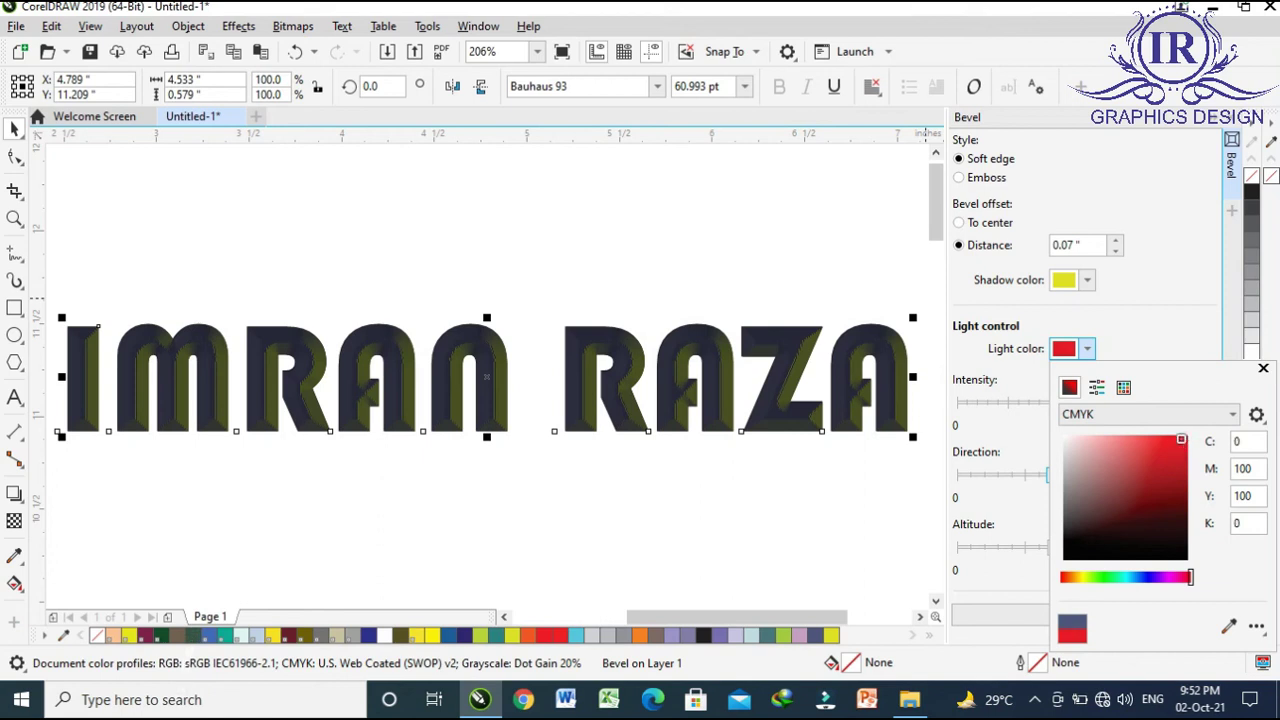
pyautogui.click(1005, 615)
pyautogui.click(1005, 615)
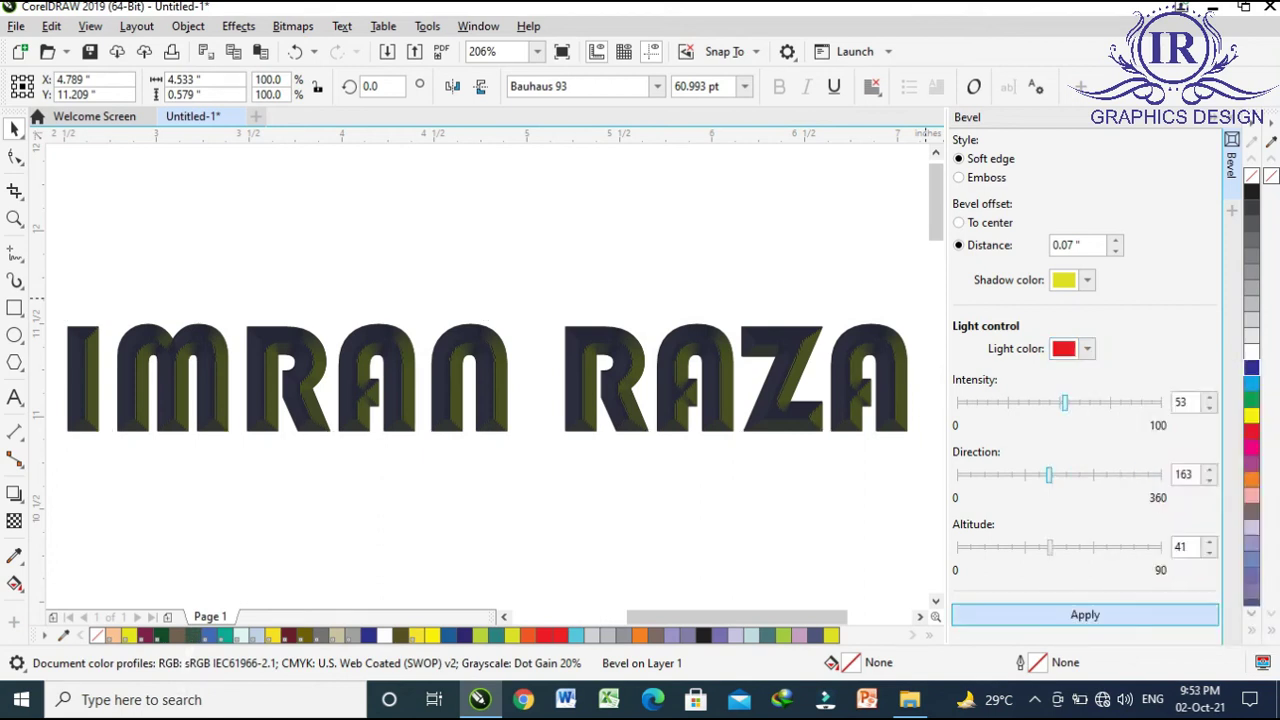
pyautogui.click(838, 509)
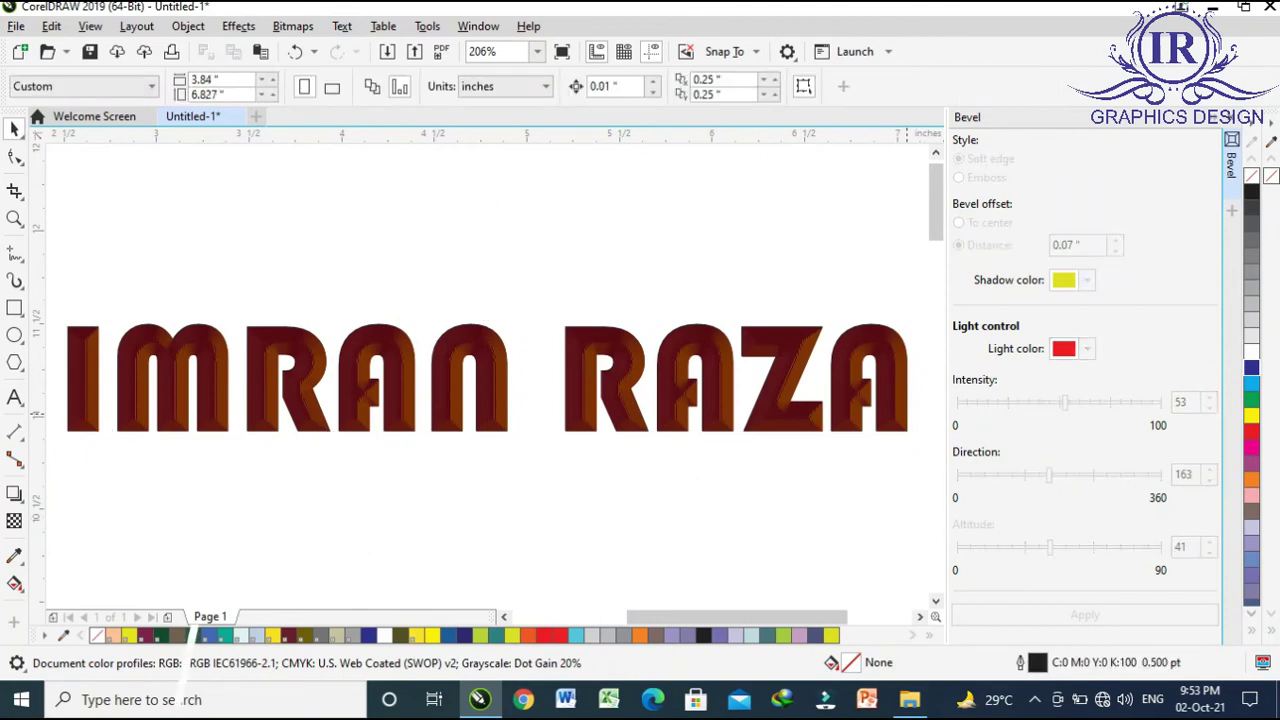
pyautogui.click(1231, 117)
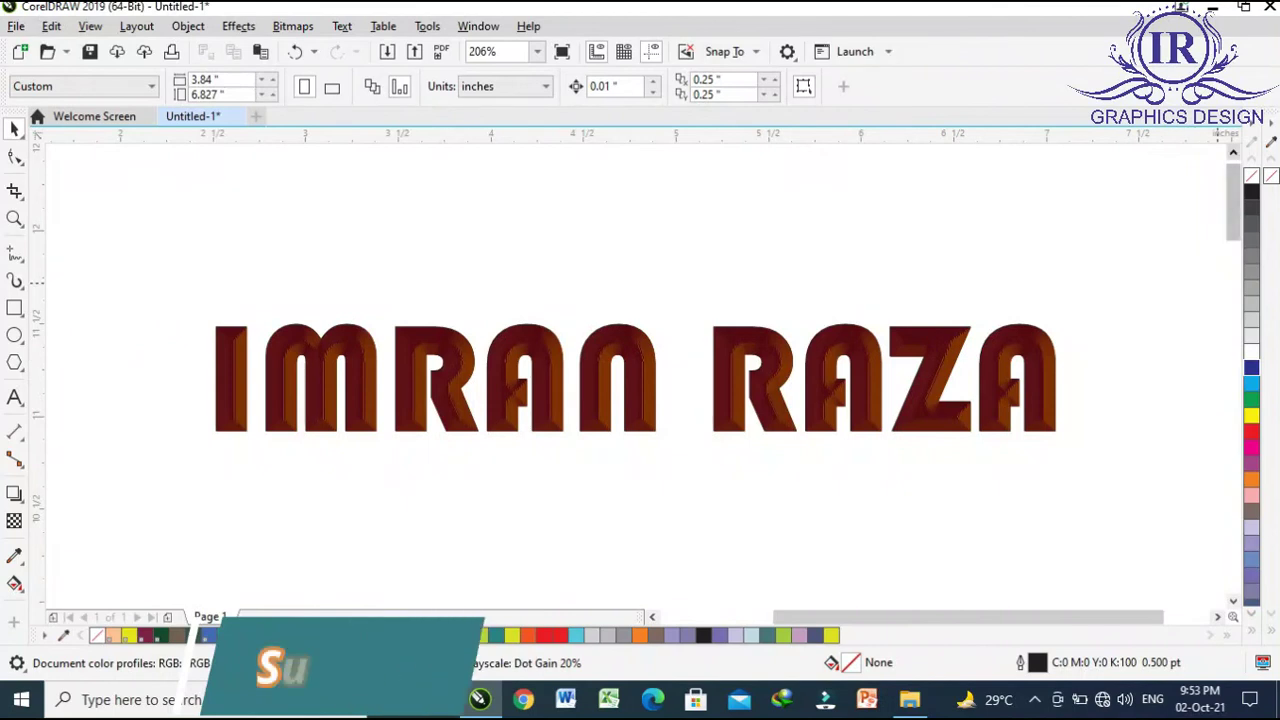
# Give the beveled text a yellow fill and outline, and scale it proportionally to about 4.87 inches wide.
pyautogui.rightClick(1251, 176)
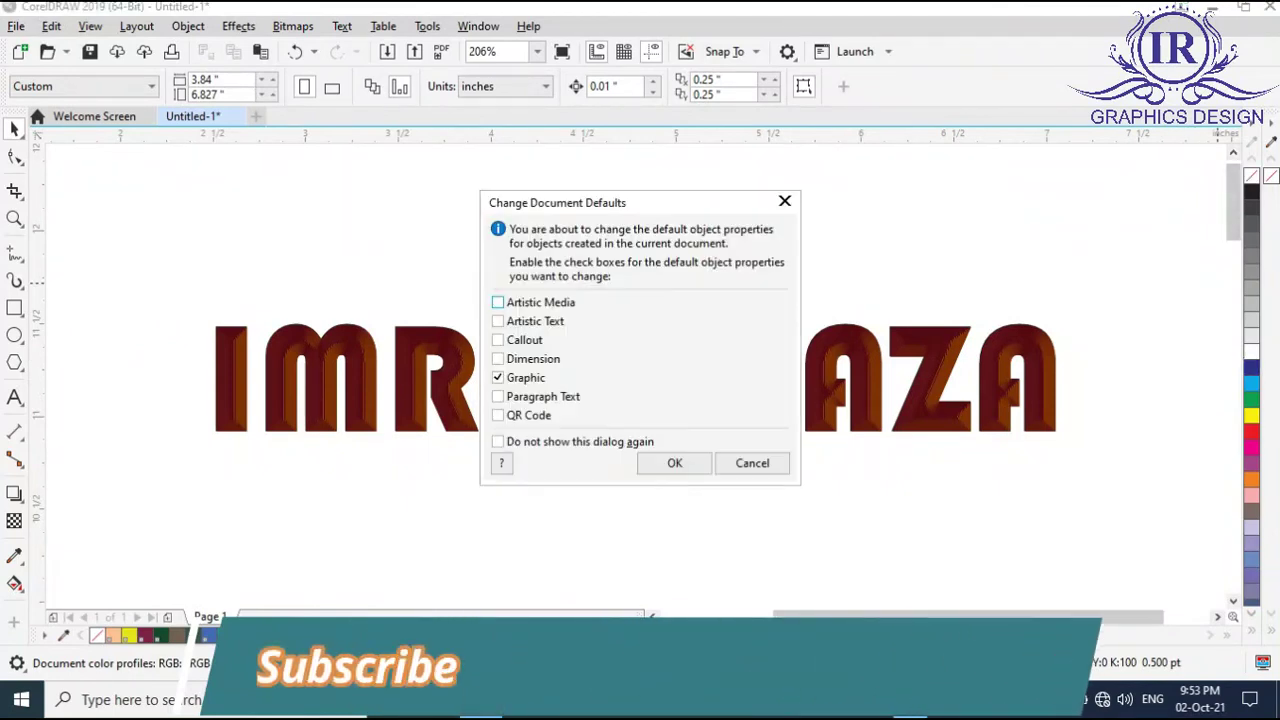
pyautogui.click(785, 201)
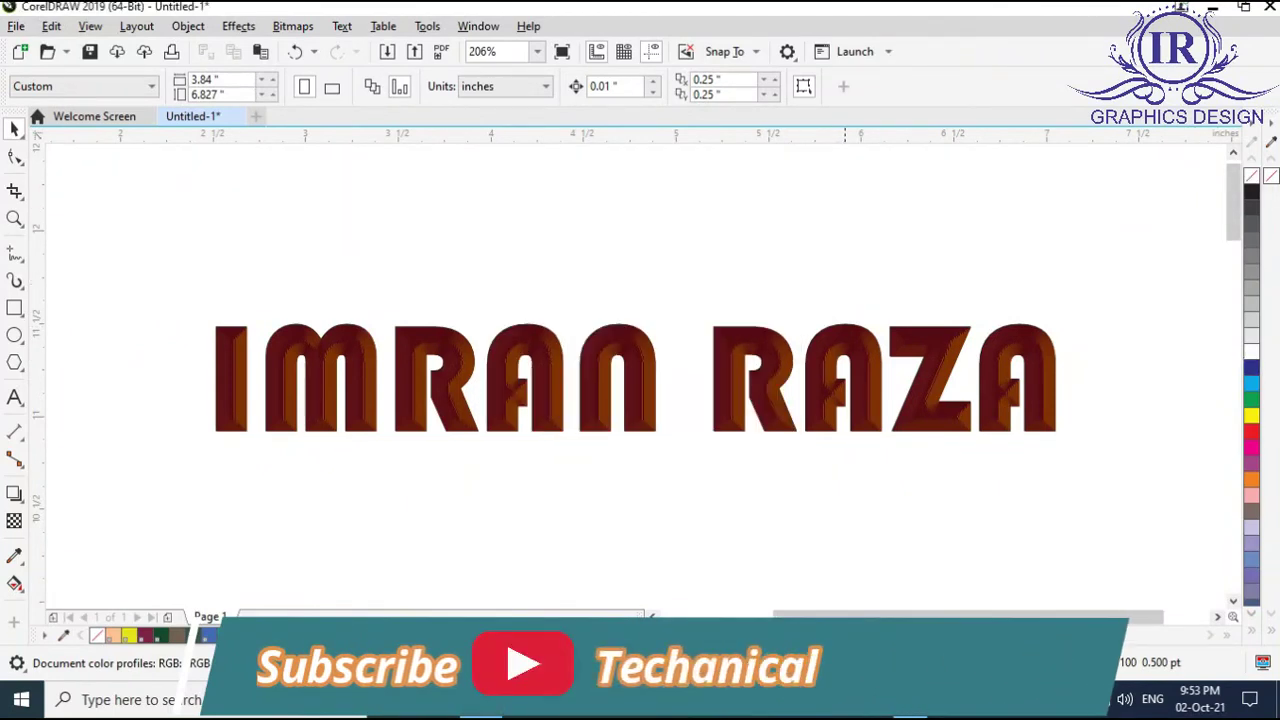
pyautogui.click(864, 364)
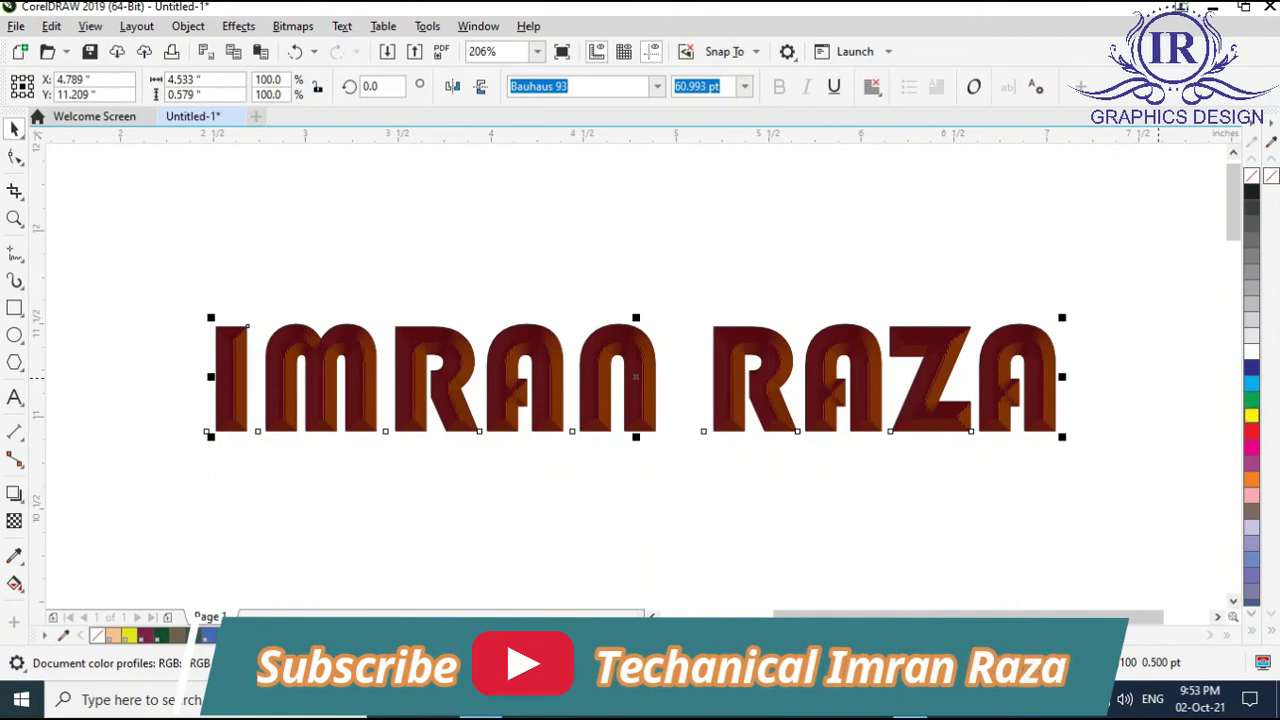
pyautogui.rightClick(1251, 416)
pyautogui.moveTo(1046, 332); pyautogui.dragTo(1110, 324)
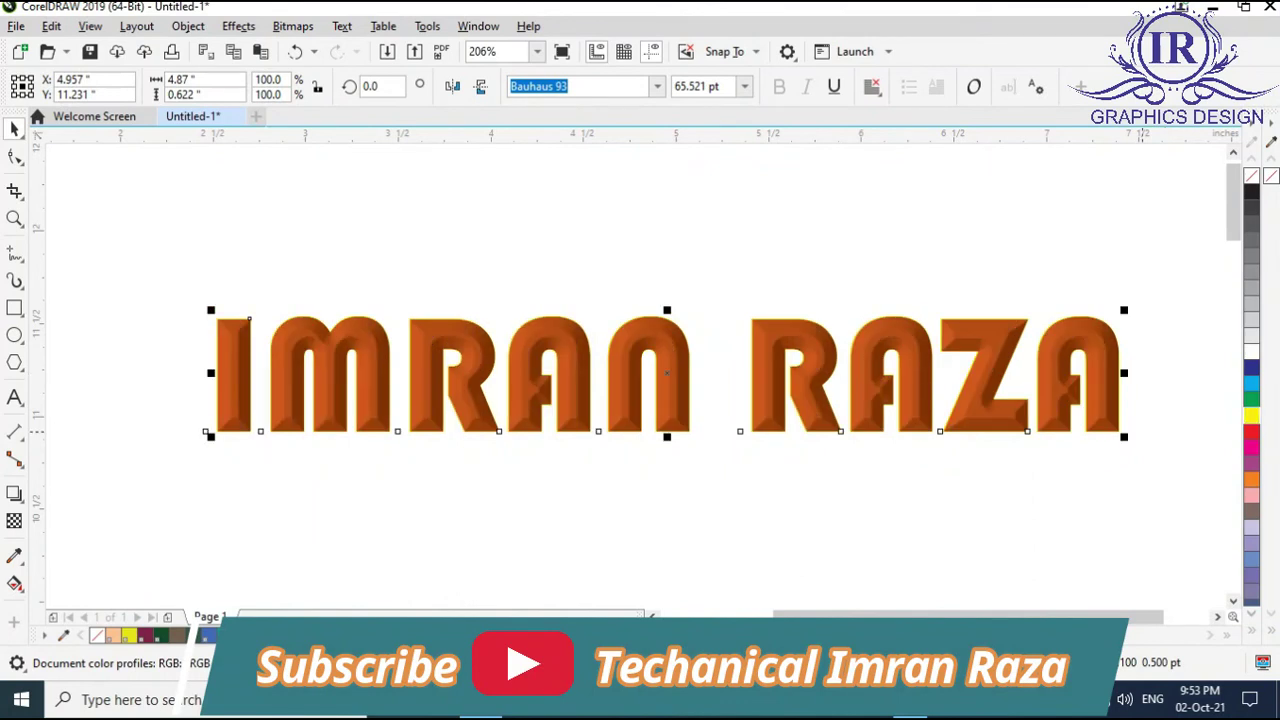
# Try blue, yellow and brown fills on the beveled text, and settle on the orange fill.
pyautogui.scroll(1, 794, 355)
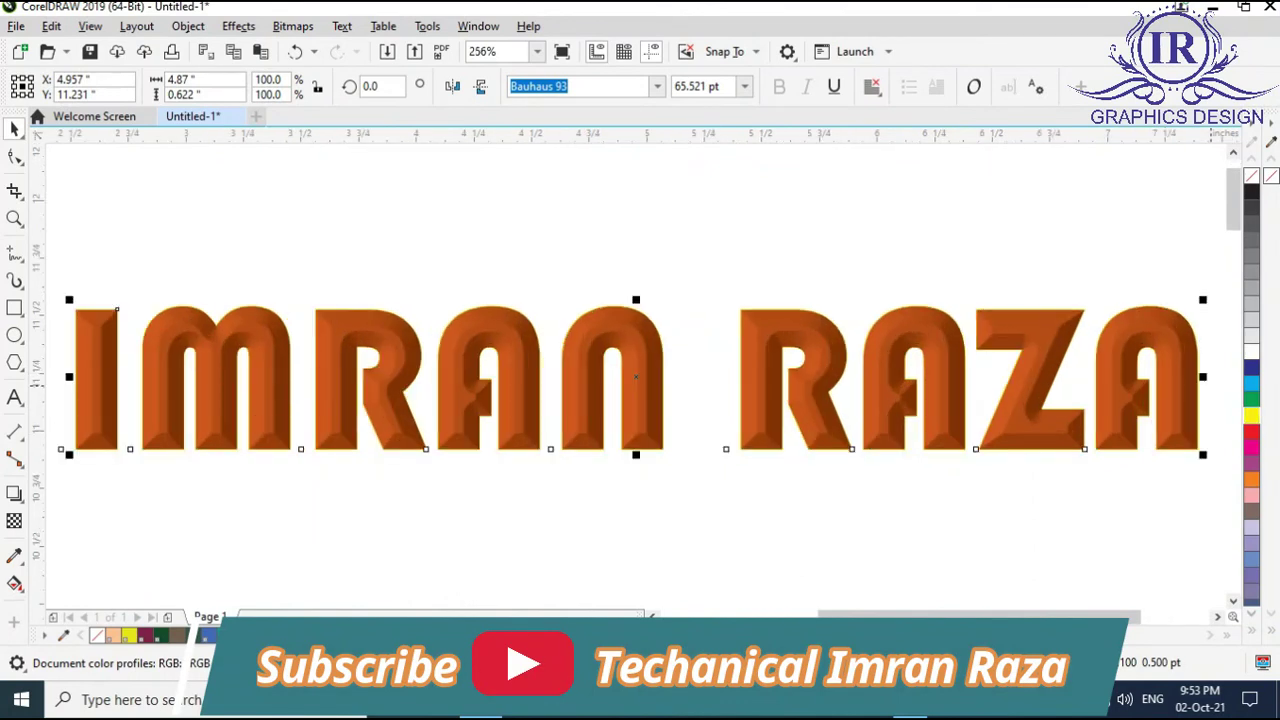
pyautogui.click(1252, 367)
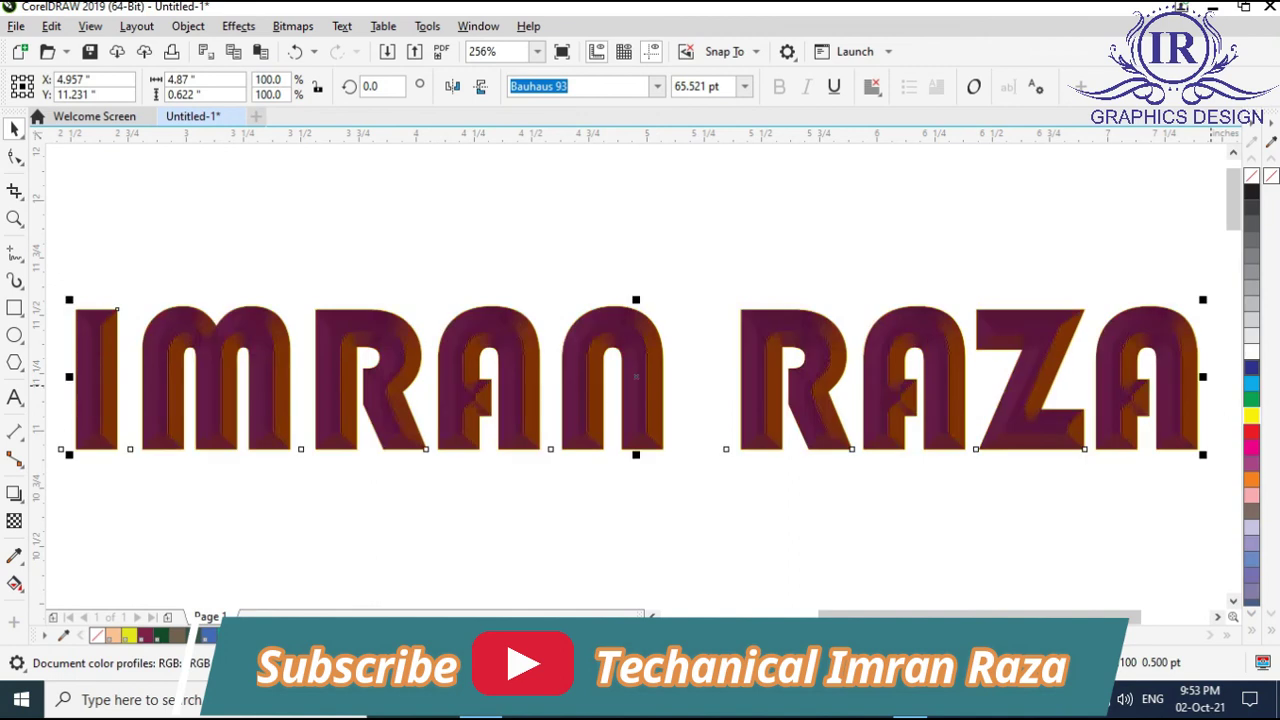
pyautogui.click(1252, 415)
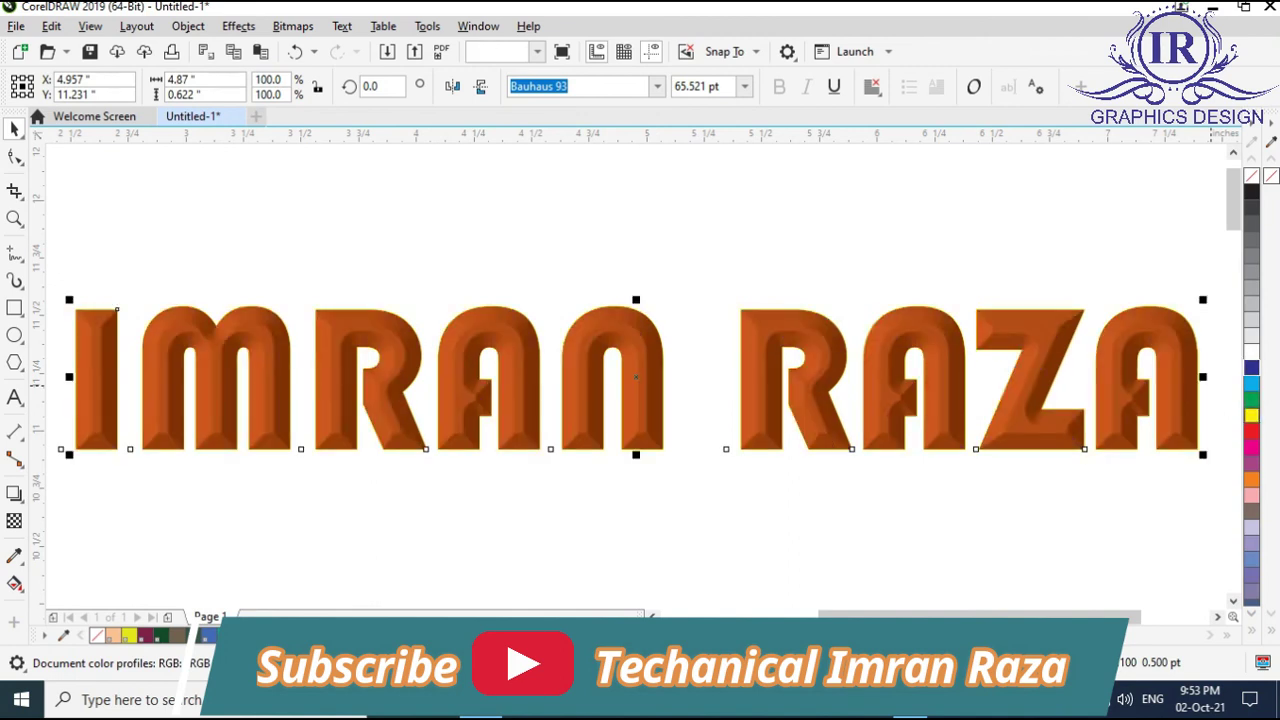
pyautogui.click(1252, 399)
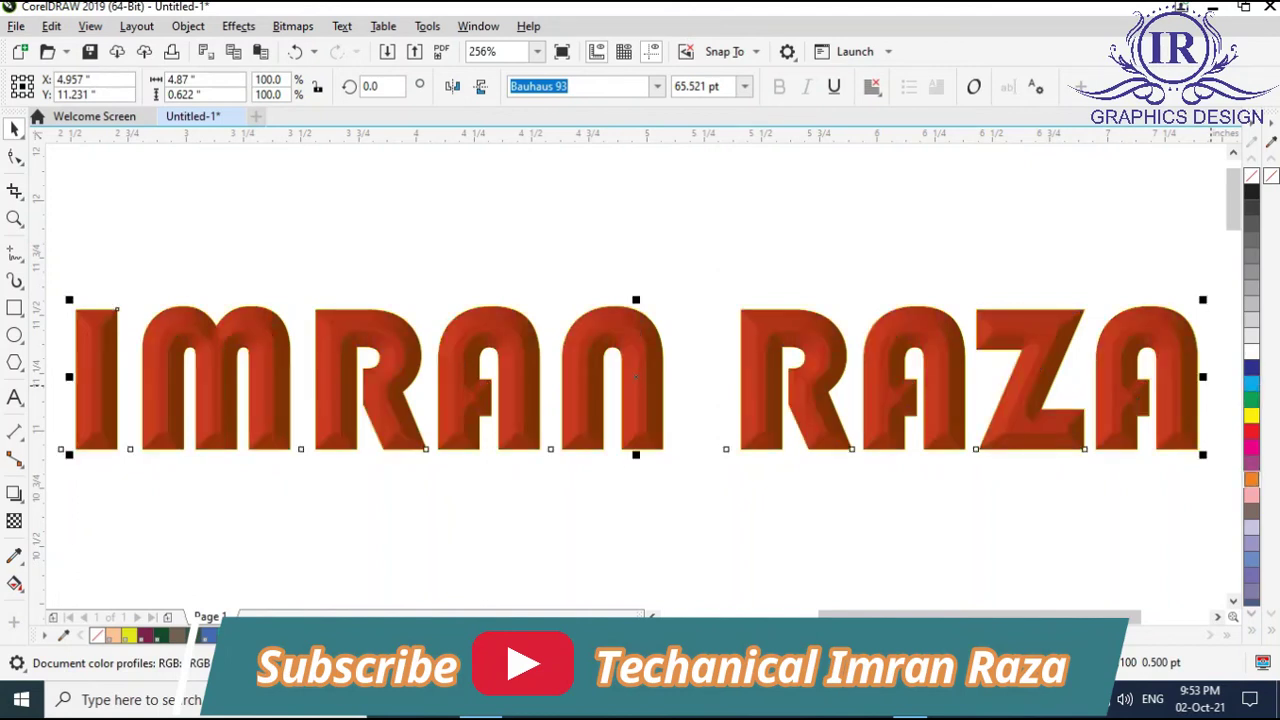
pyautogui.click(1252, 527)
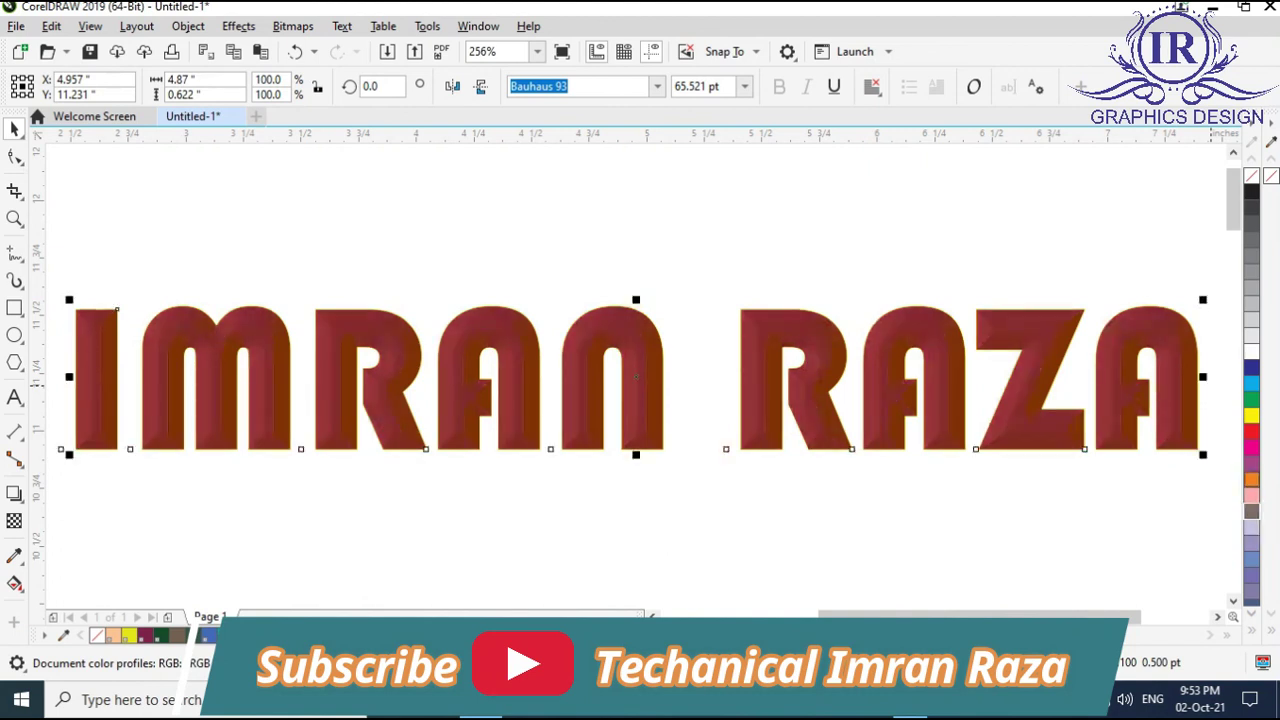
pyautogui.click(1252, 479)
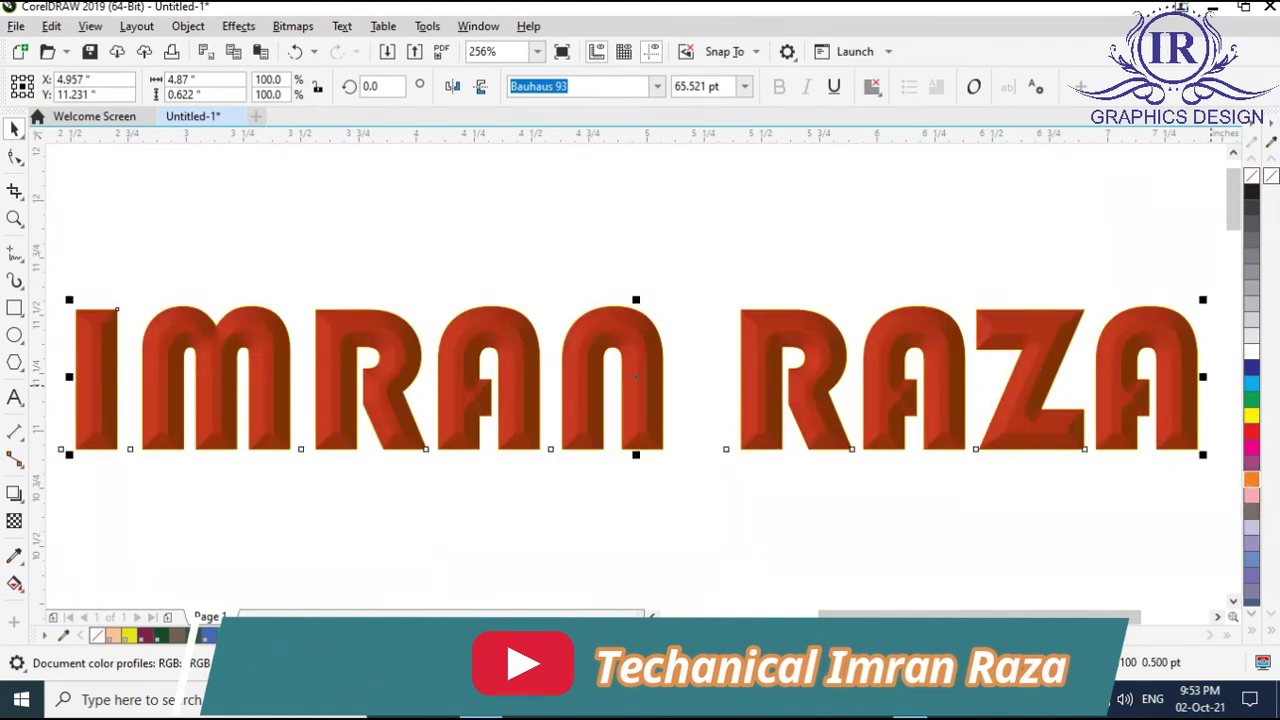